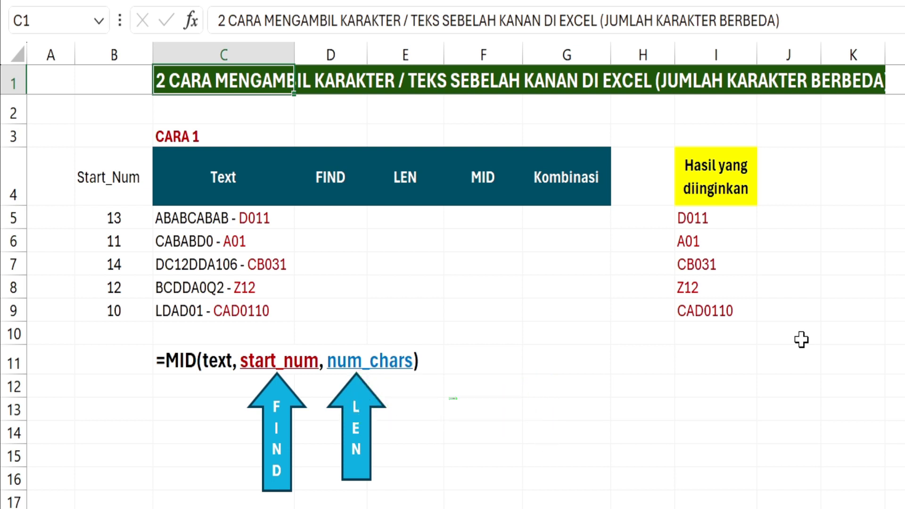
- Examine the source texts in column C and the desired results in I5:I9
left_click(275, 219)
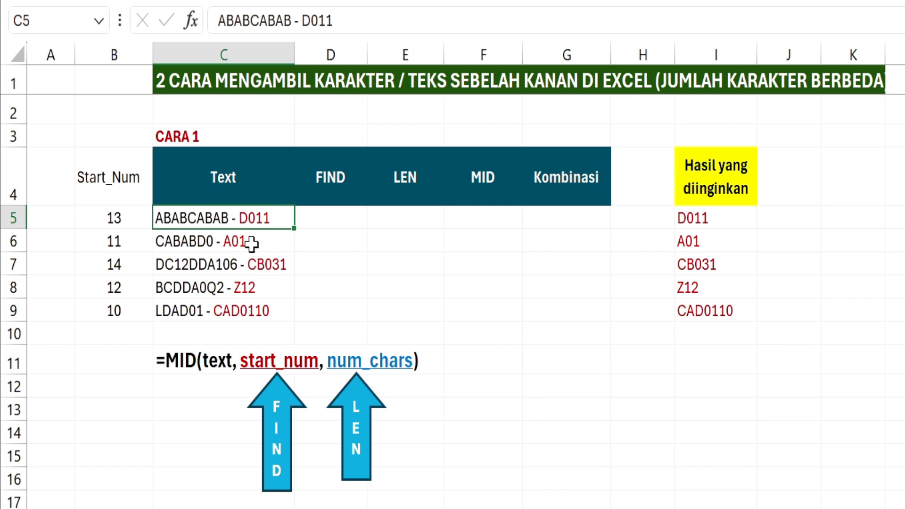
left_click(247, 241)
left_click(268, 218)
left_click(716, 217)
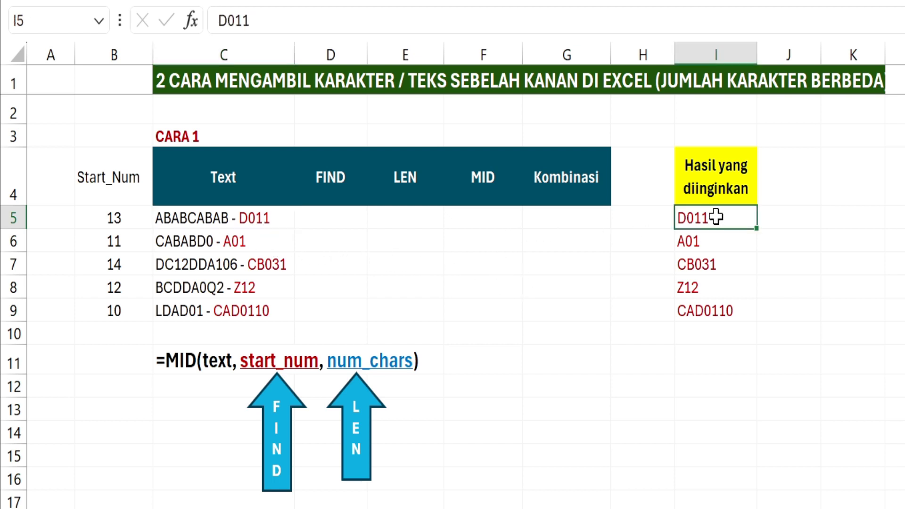
left_click(726, 246)
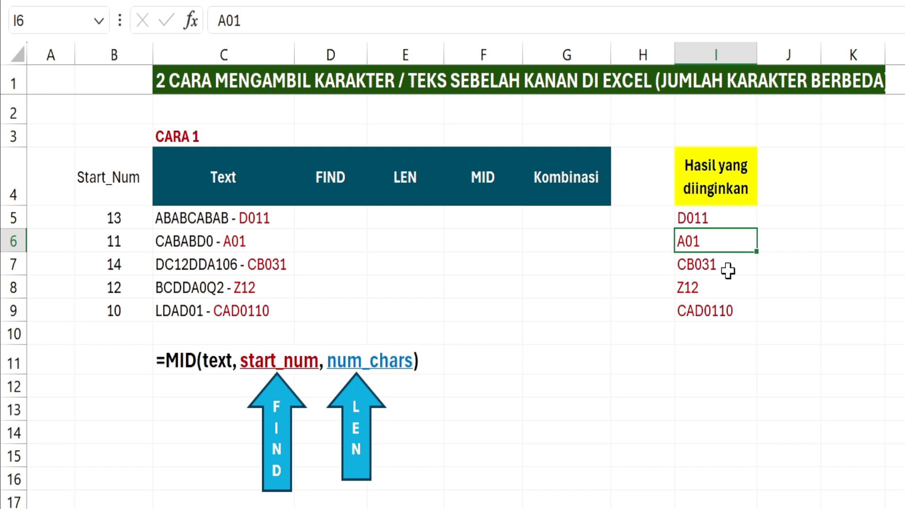
left_click(730, 267)
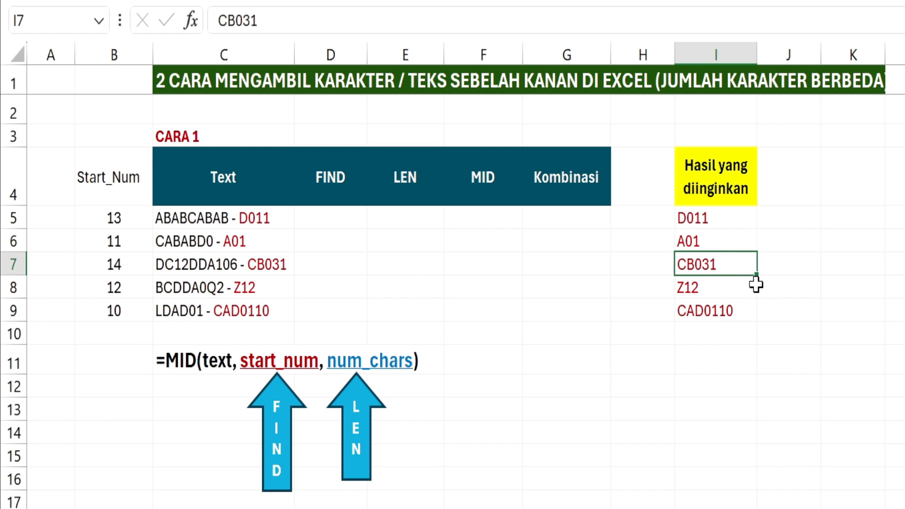
left_click(708, 292)
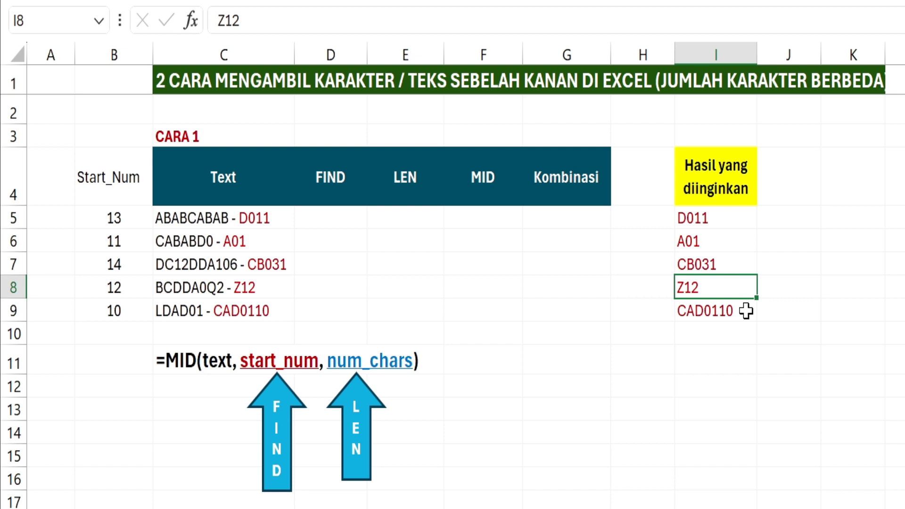
left_click(732, 311)
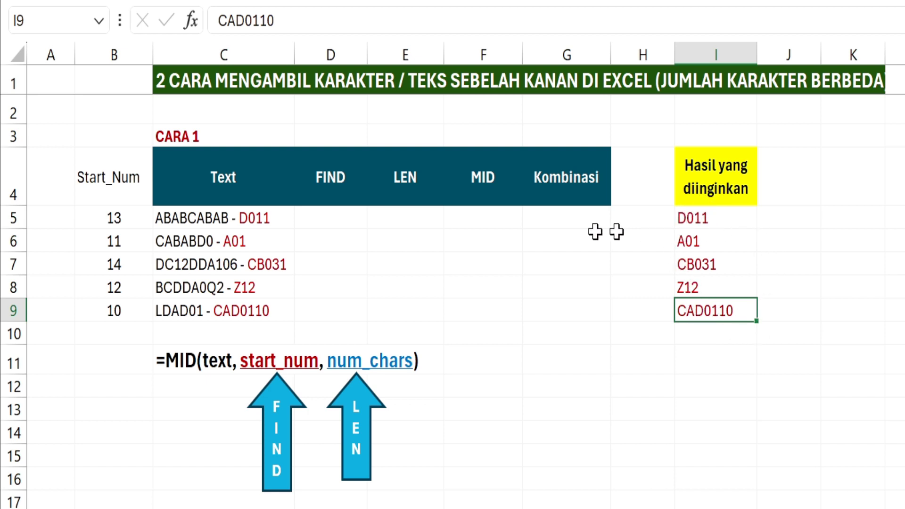
- Enter =RIGHT(C5,4) in G5 of the Kombinasi column and fill it down to G9
left_click(567, 222)
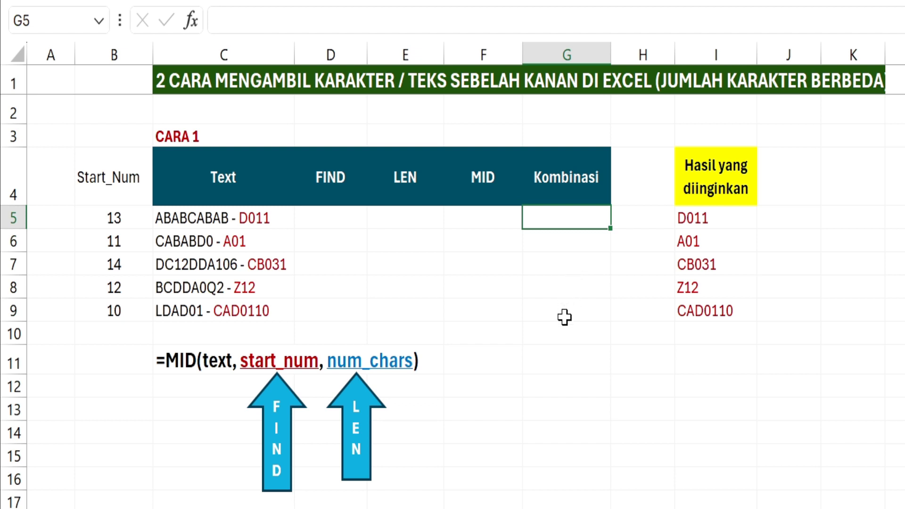
type("=RIGHT(")
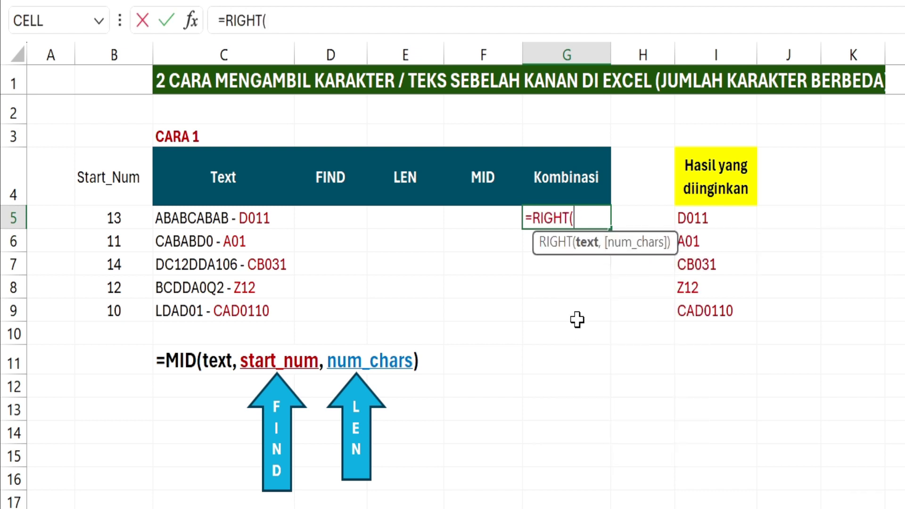
left_click(255, 220)
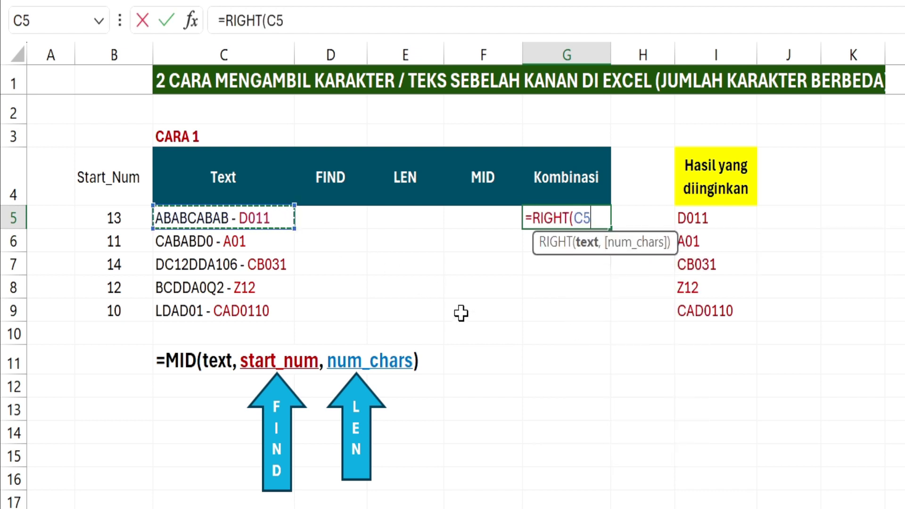
type(",4")
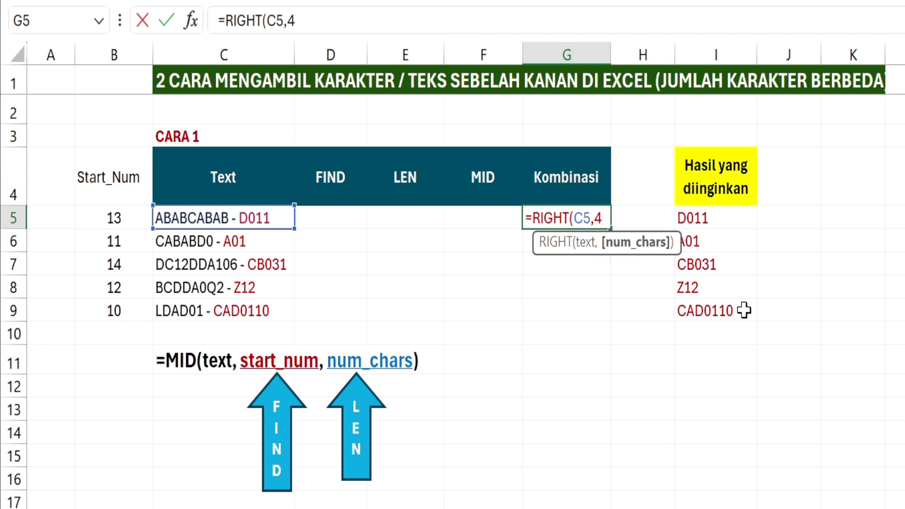
type(")")
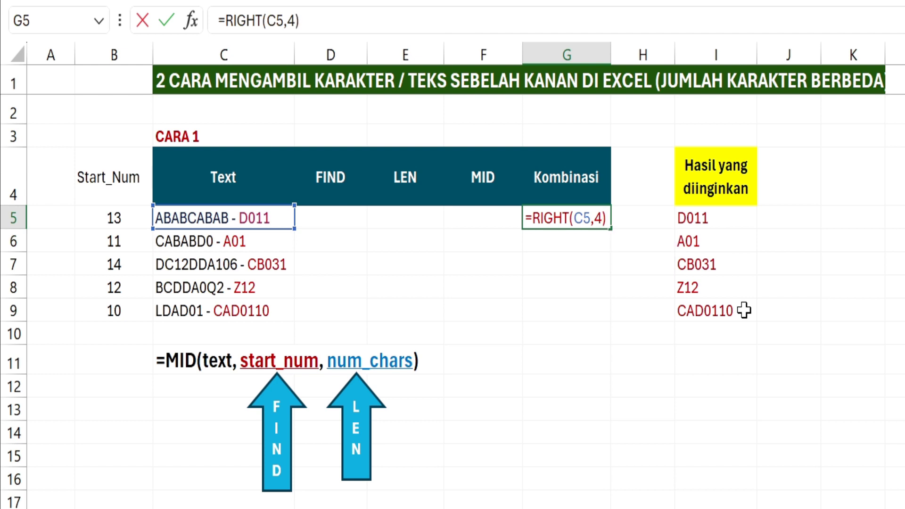
key("Return")
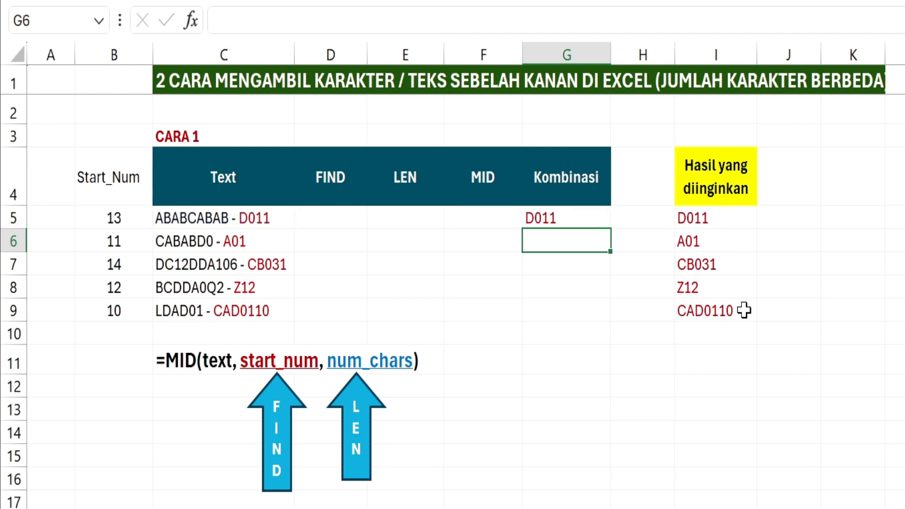
left_click(587, 219)
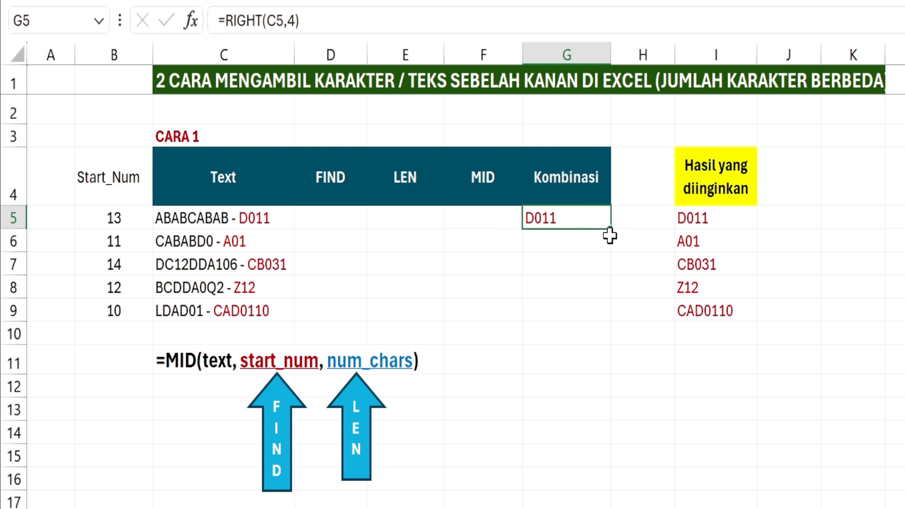
left_click_drag(617, 232, 606, 317)
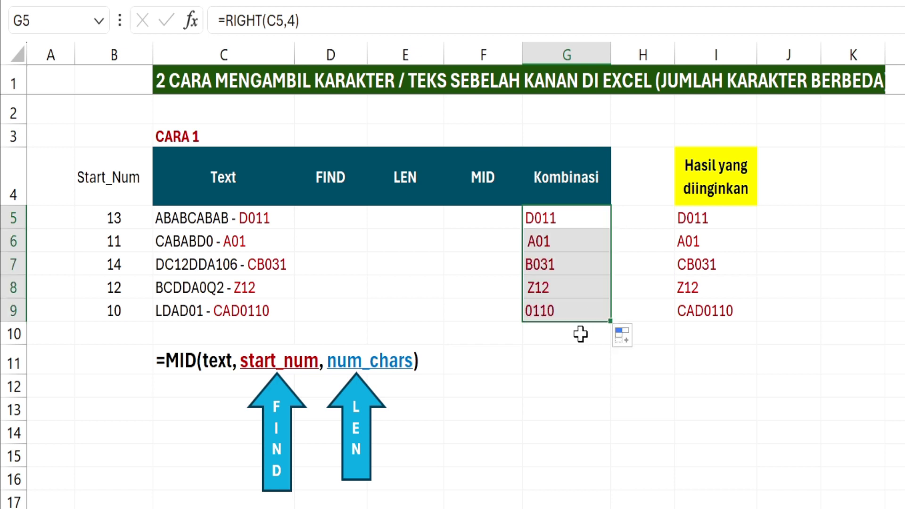
- Compare the RIGHT results in G5:G9 with the desired results in column I
left_click(576, 283)
left_click(574, 218)
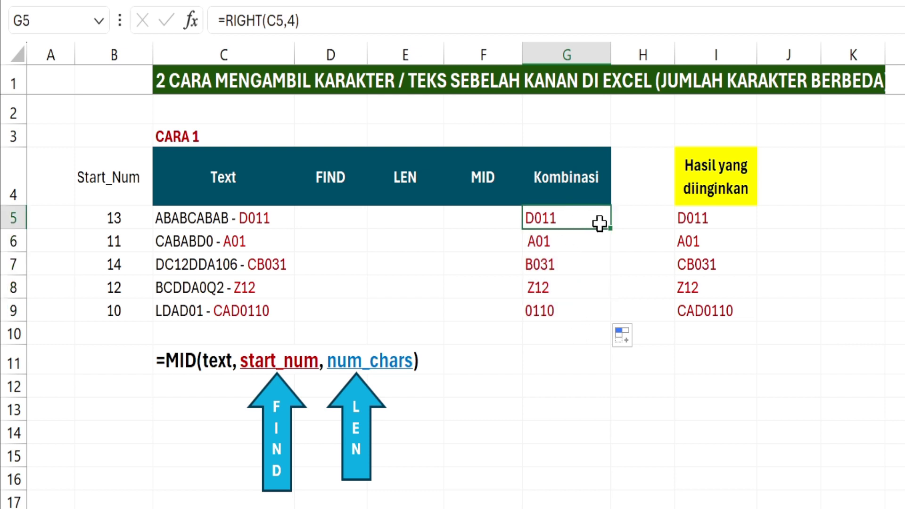
left_click(580, 246)
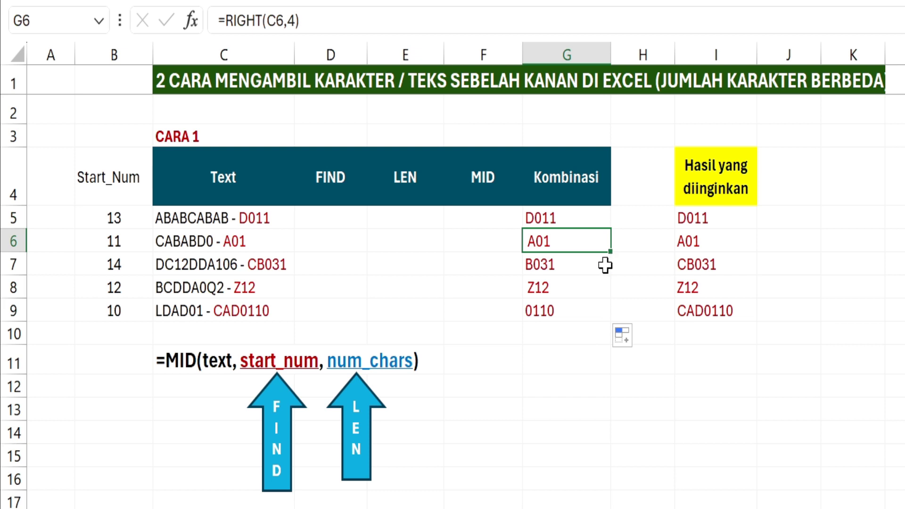
left_click(569, 267)
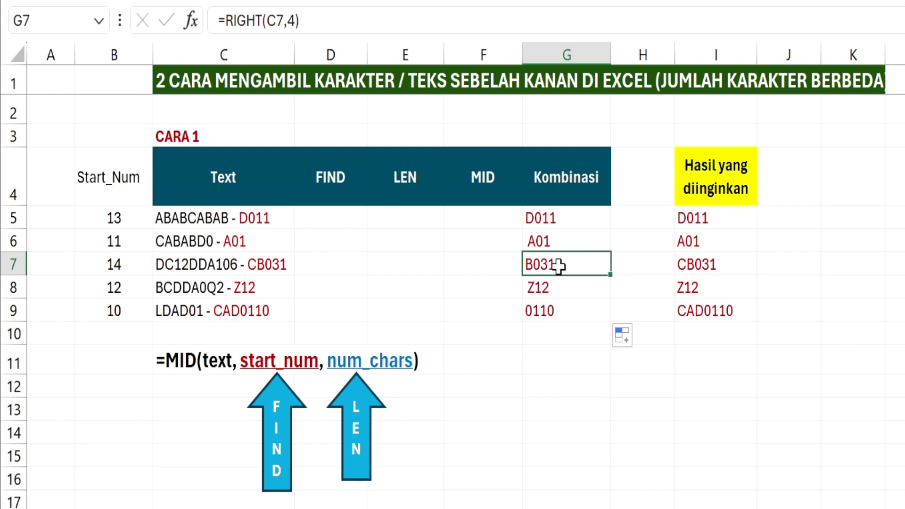
left_click(700, 265)
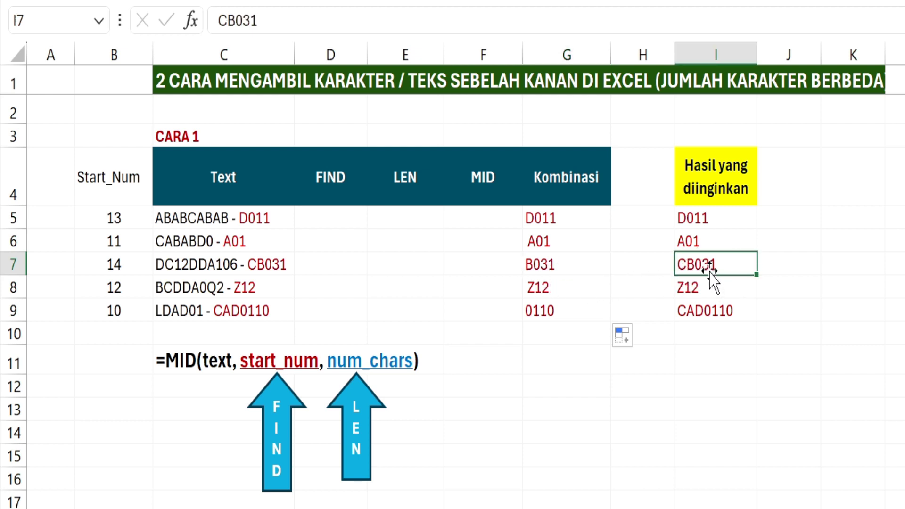
left_click(566, 274)
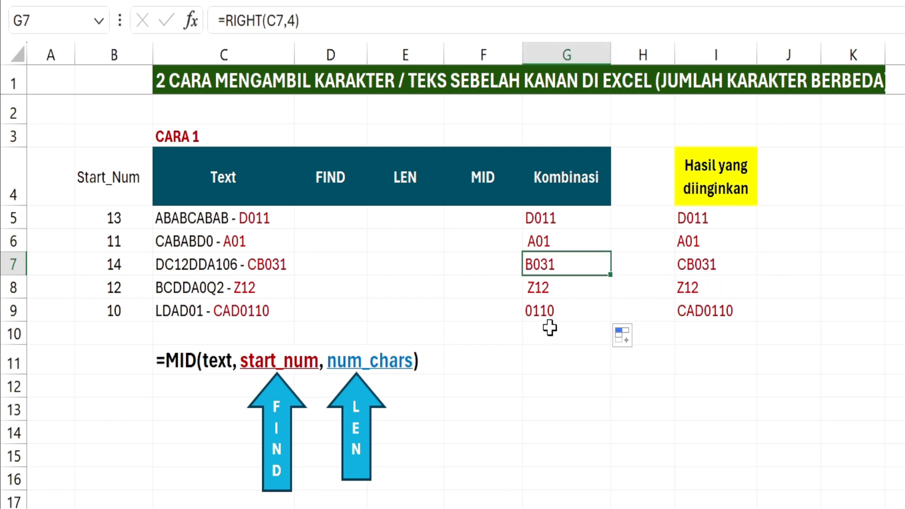
left_click(555, 313)
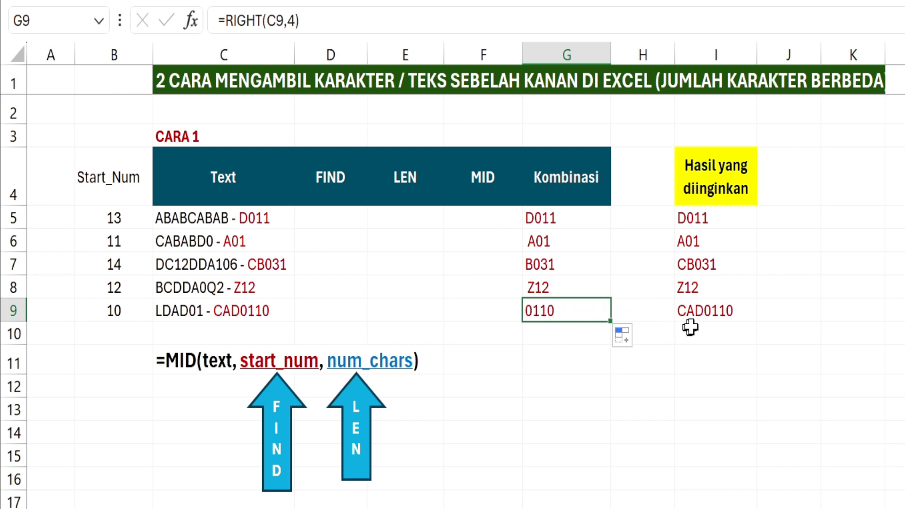
left_click(707, 313)
left_click(559, 309)
- Clear the RIGHT formulas from G5:G9
left_click_drag(571, 218, 556, 321)
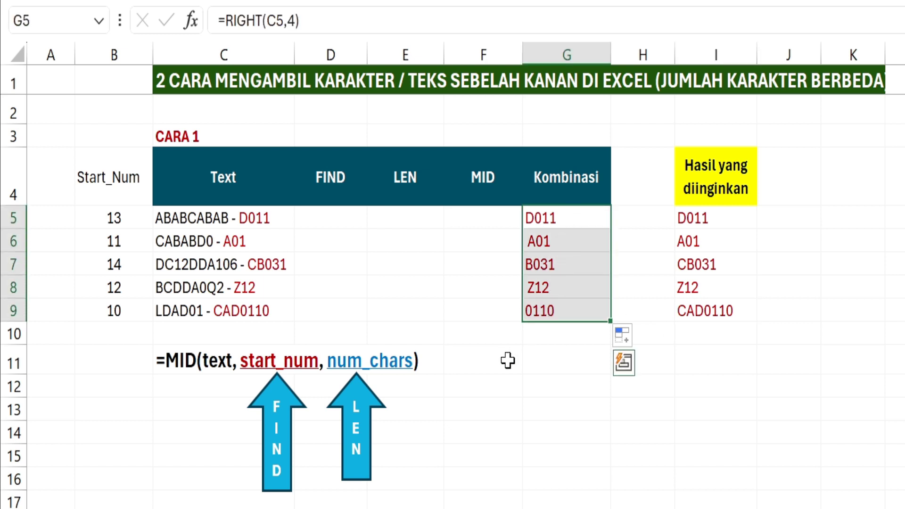
key("Delete")
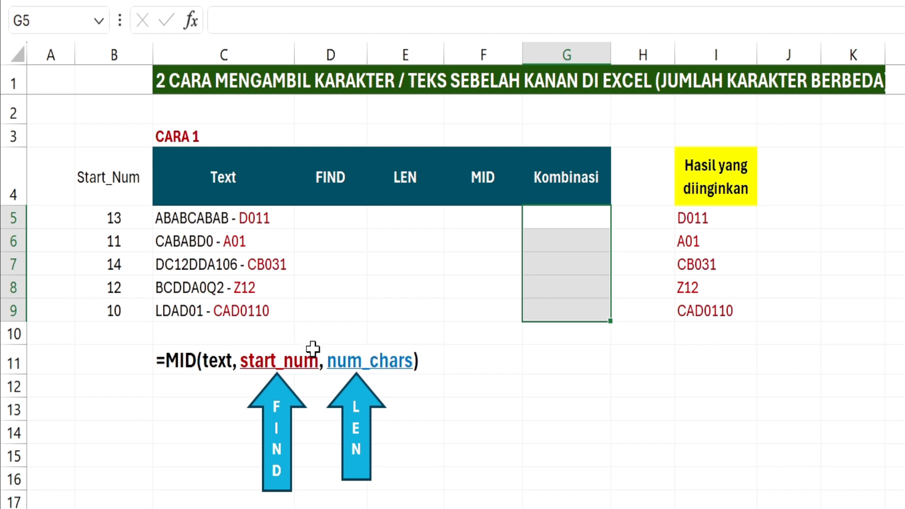
- Examine the texts in C5:C9 against their Start_Num values and the empty MID and FIND cells in row 5
left_click(268, 217)
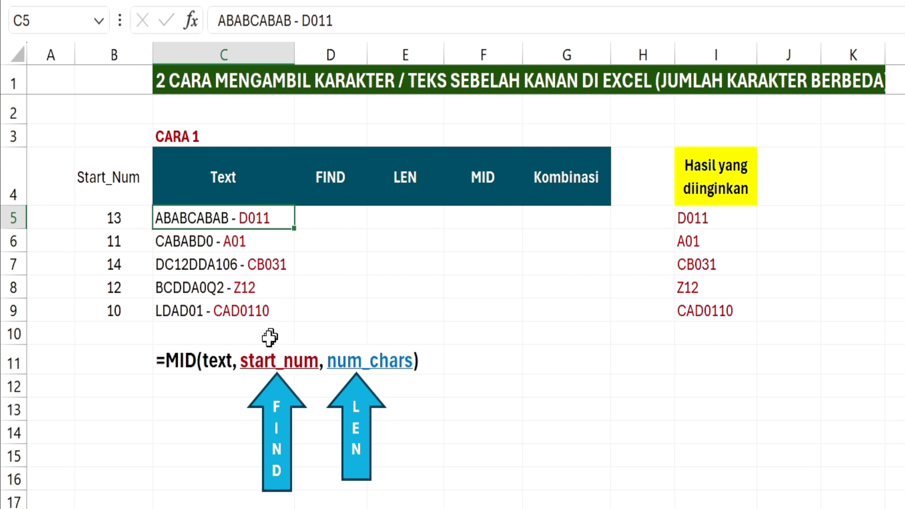
left_click(135, 224)
left_click(202, 220)
left_click(234, 244)
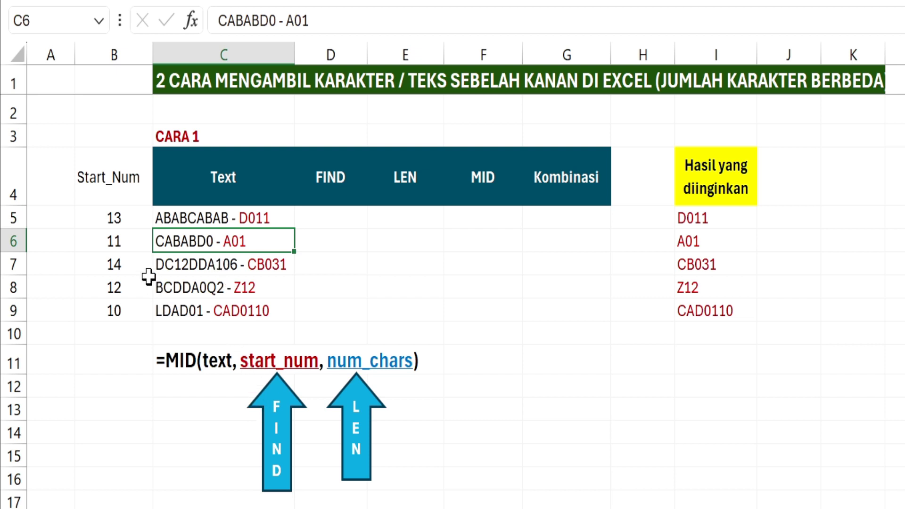
left_click(230, 269)
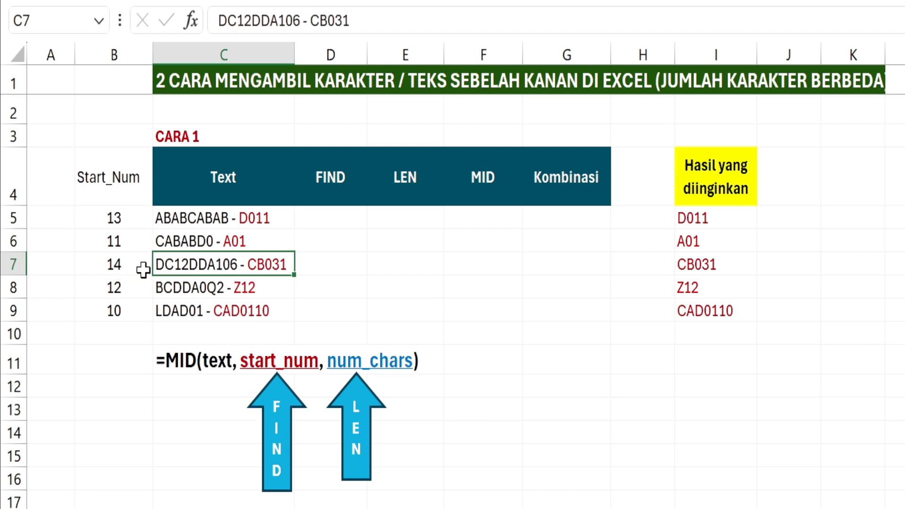
left_click(185, 291)
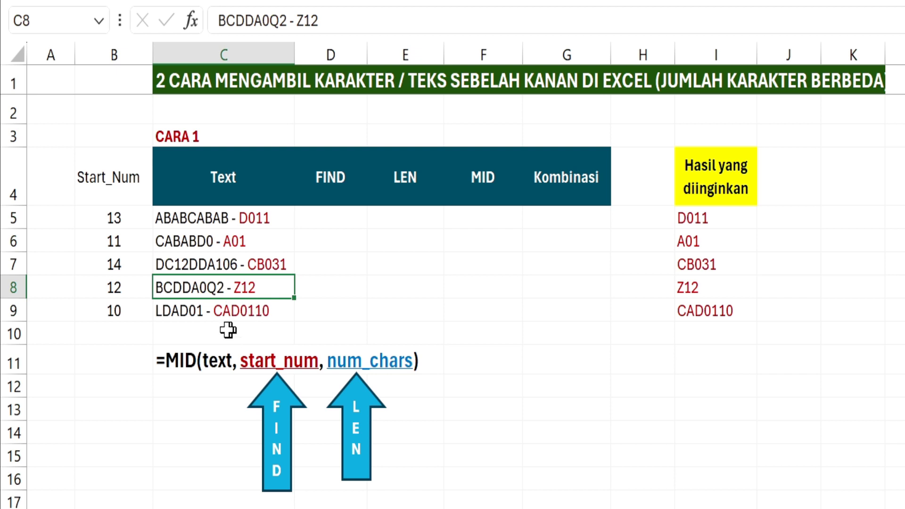
left_click(218, 311)
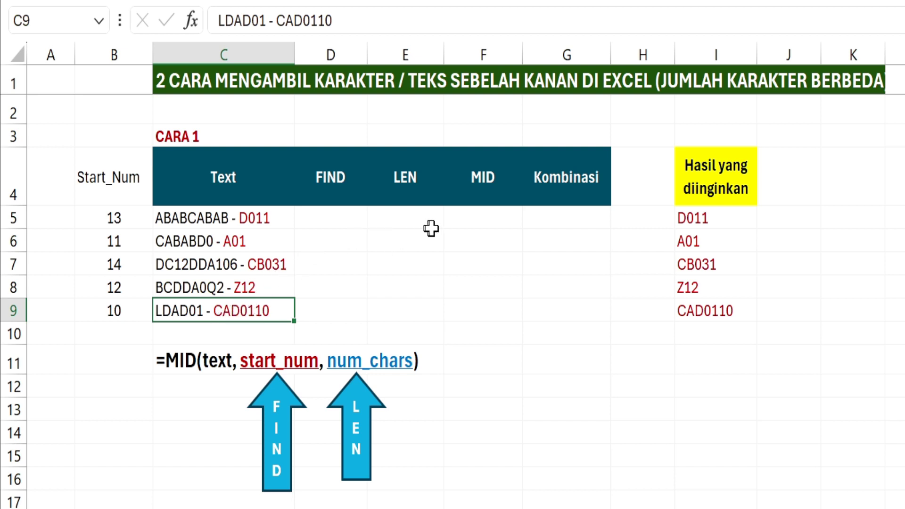
left_click(476, 226)
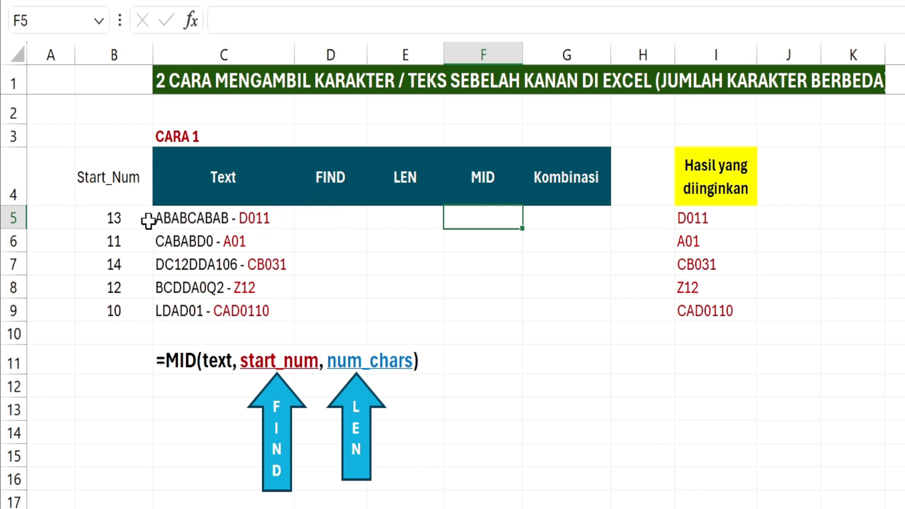
left_click(321, 227)
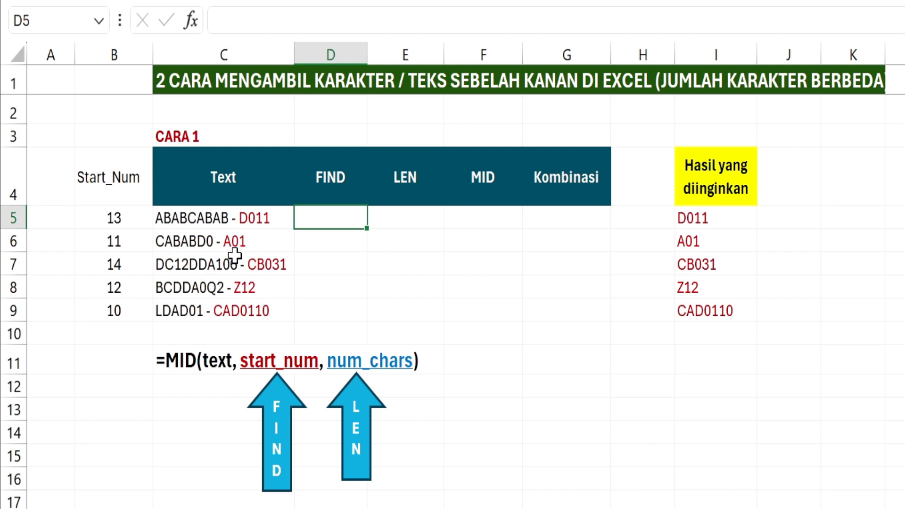
left_click(247, 218)
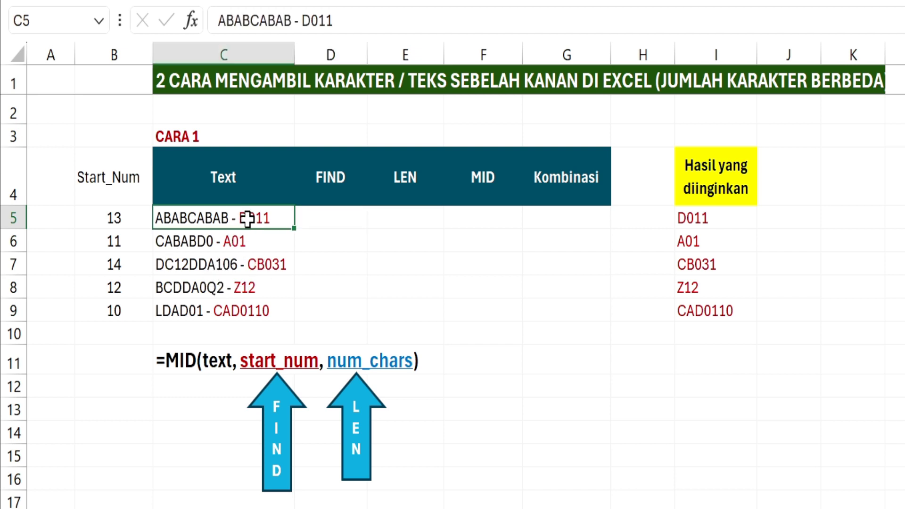
left_click(242, 241)
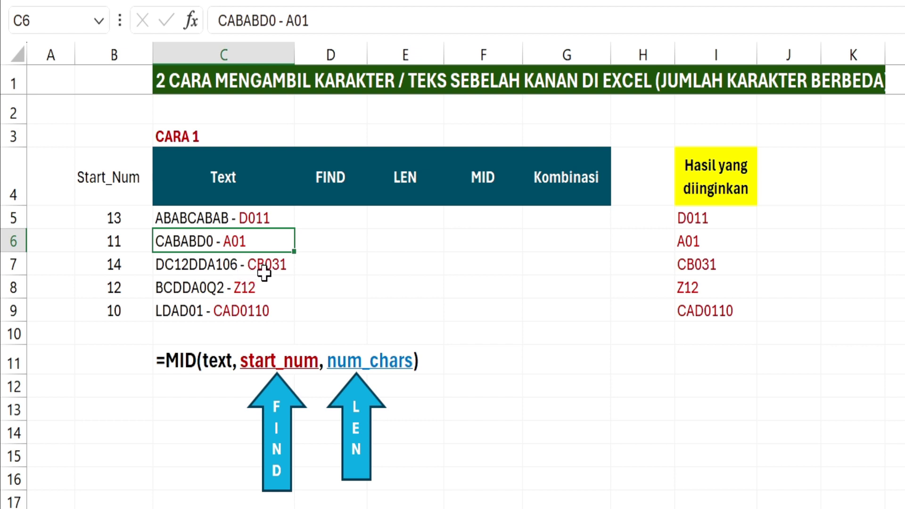
- Enter =FIND("-",C5) in D5 of the FIND column to locate the hyphen in the text
left_click(344, 218)
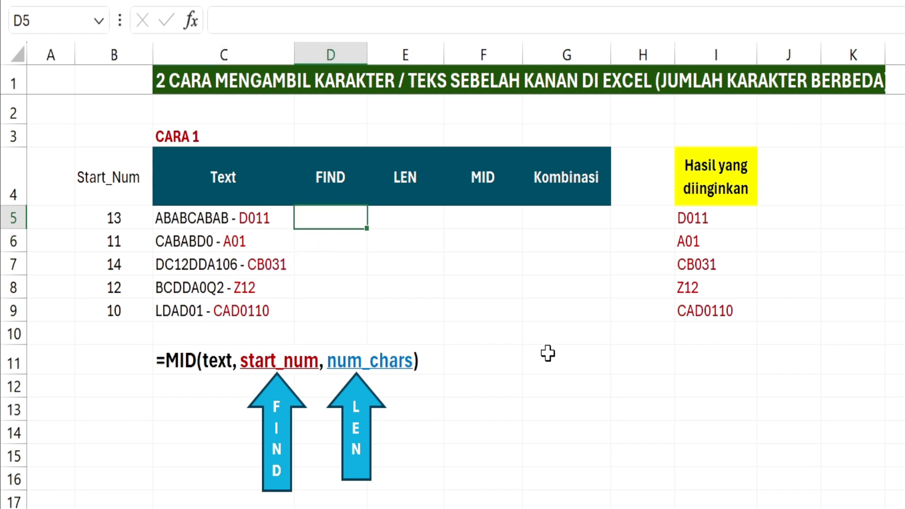
type("=FIND")
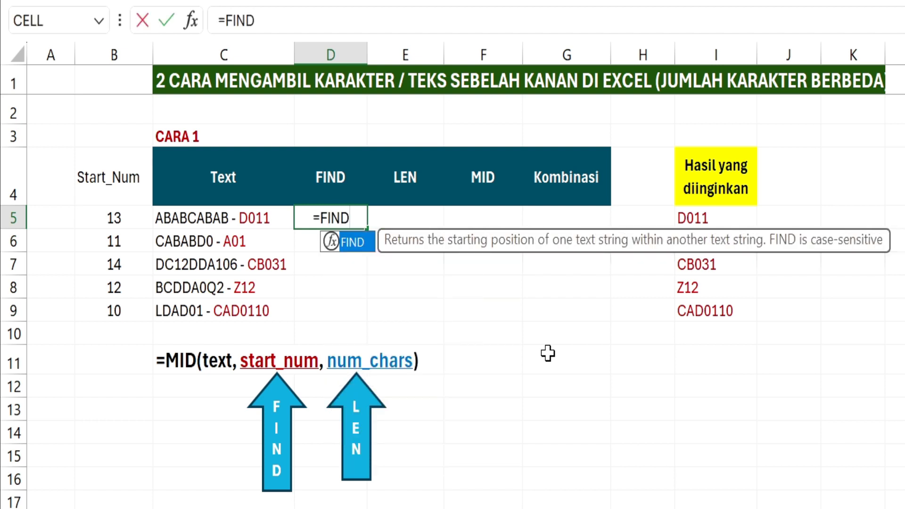
type("(")
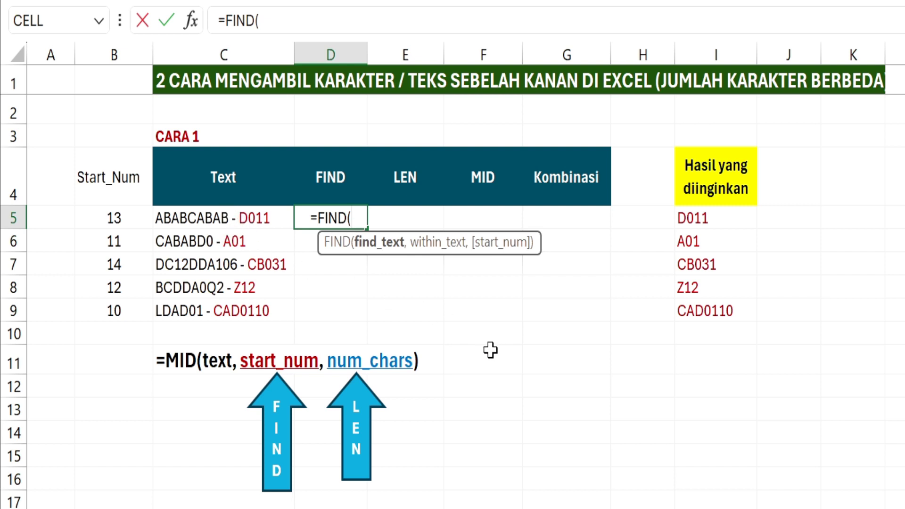
type("\"")
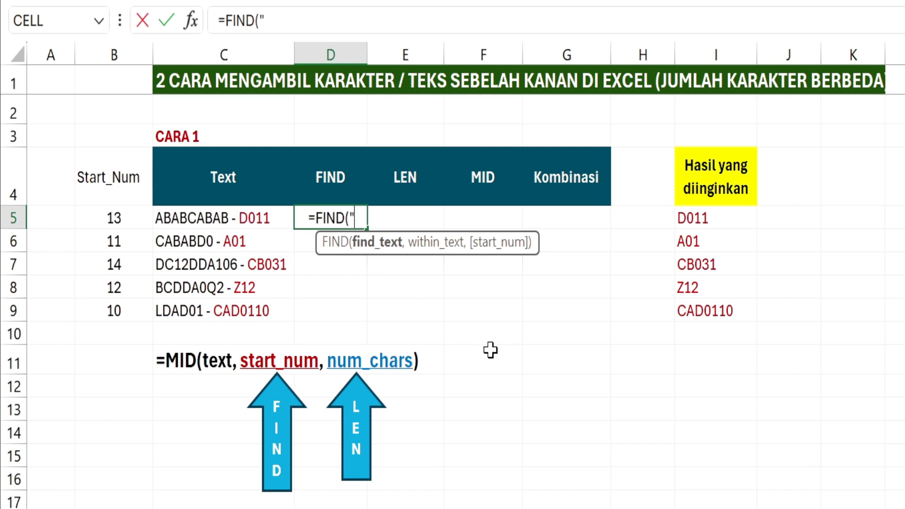
type("-")
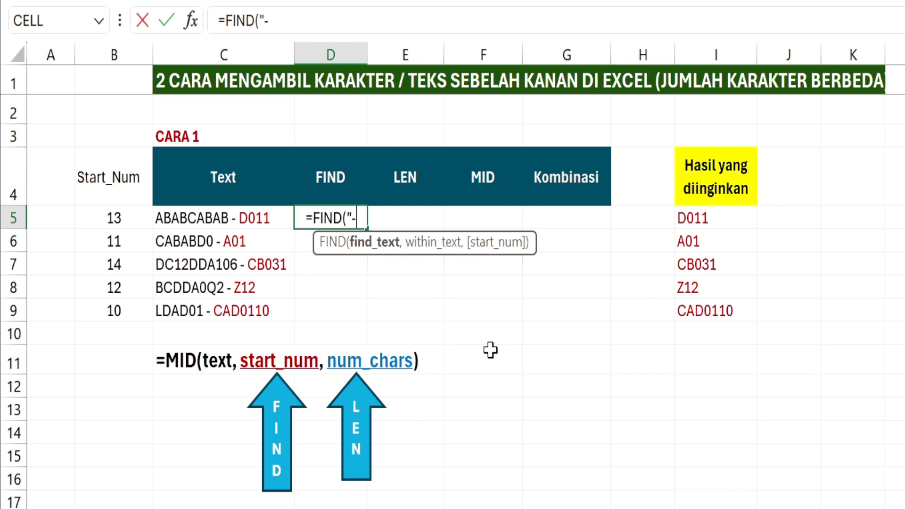
type("\"")
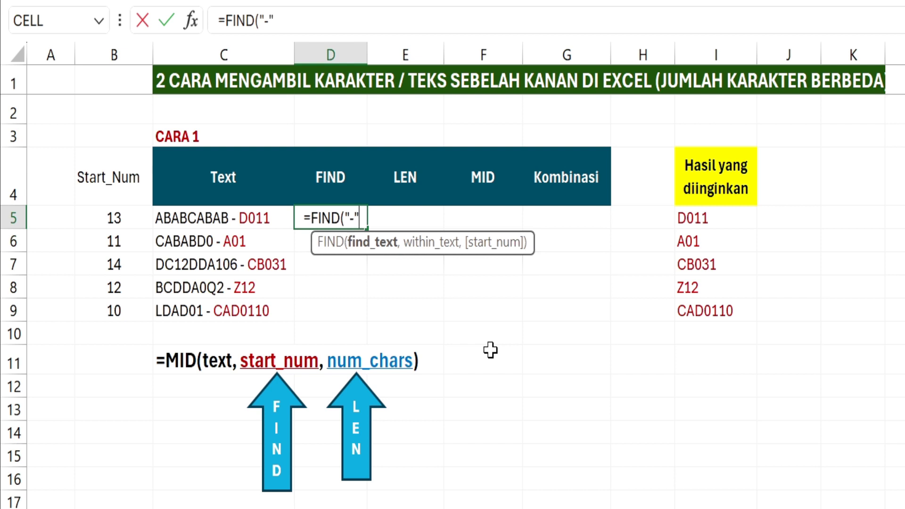
type(",")
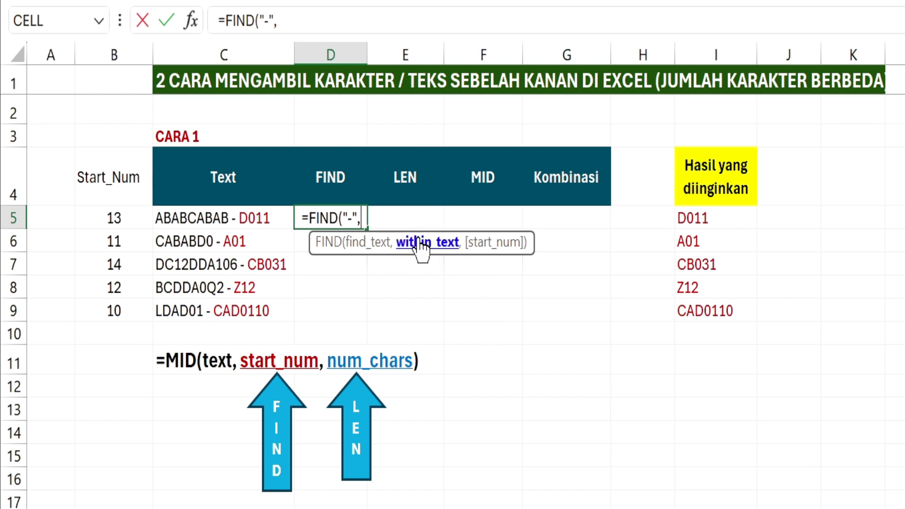
left_click(233, 214)
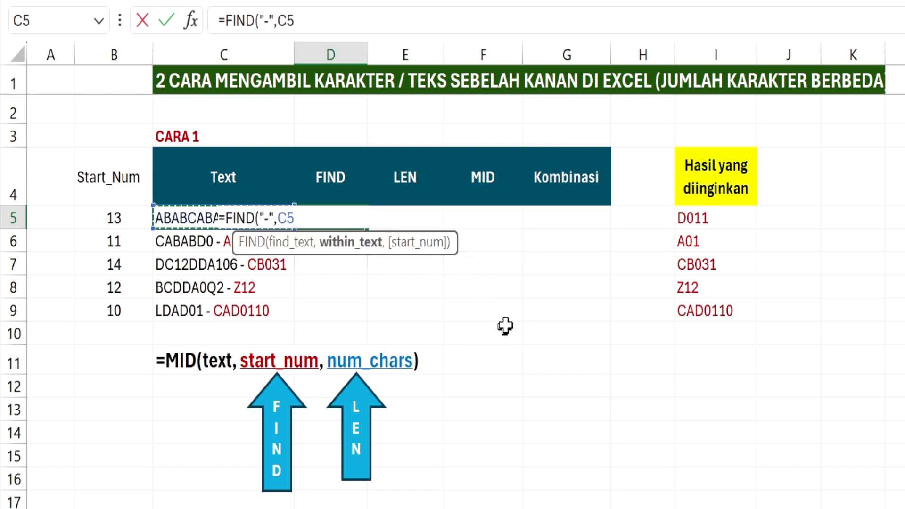
type(")")
key("Return")
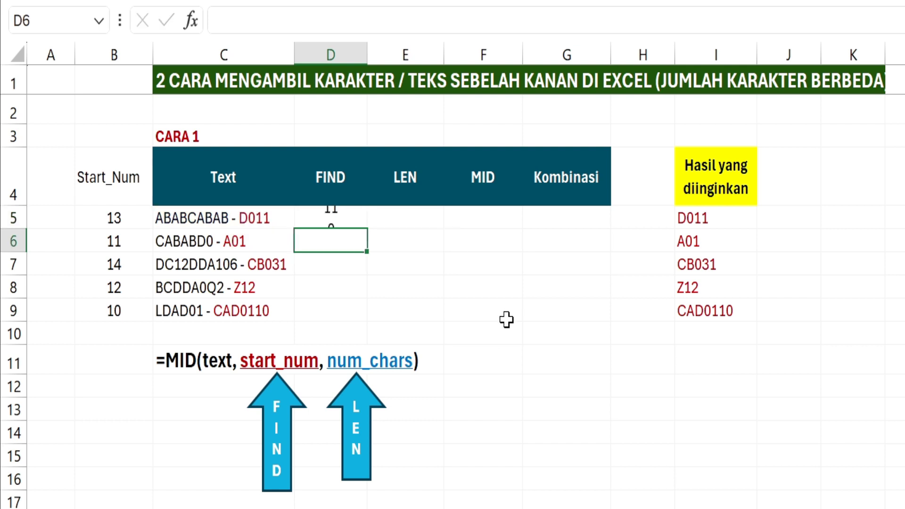
- Add +2 to the end of the FIND formula in D5, making it =FIND("-",C5)+2
left_click(357, 219)
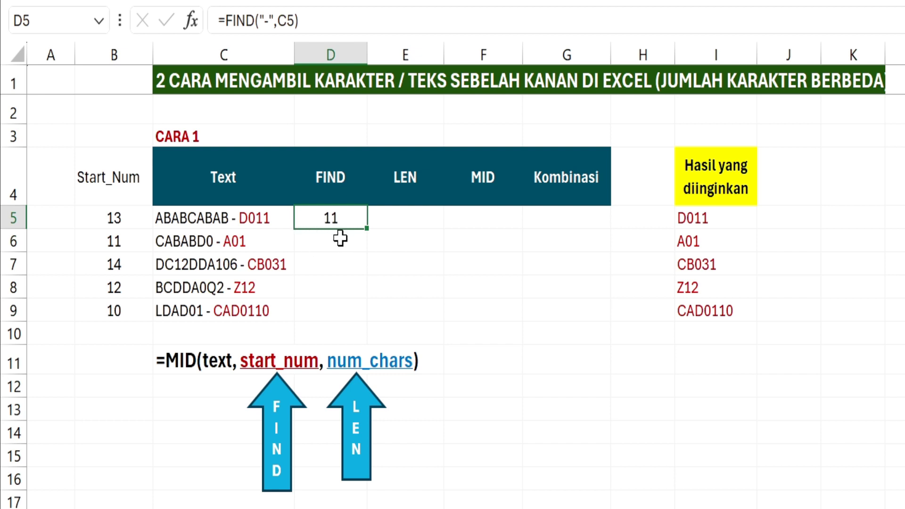
left_click(345, 20)
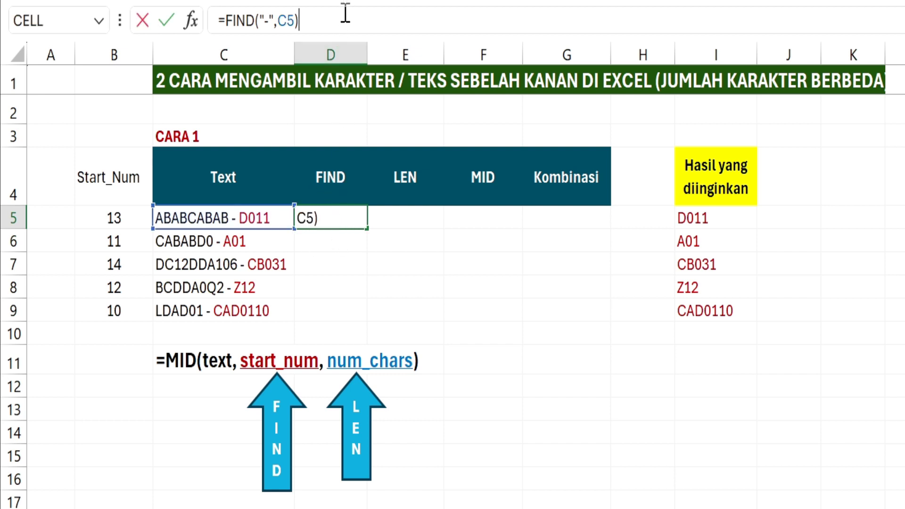
key("ctrl+Return")
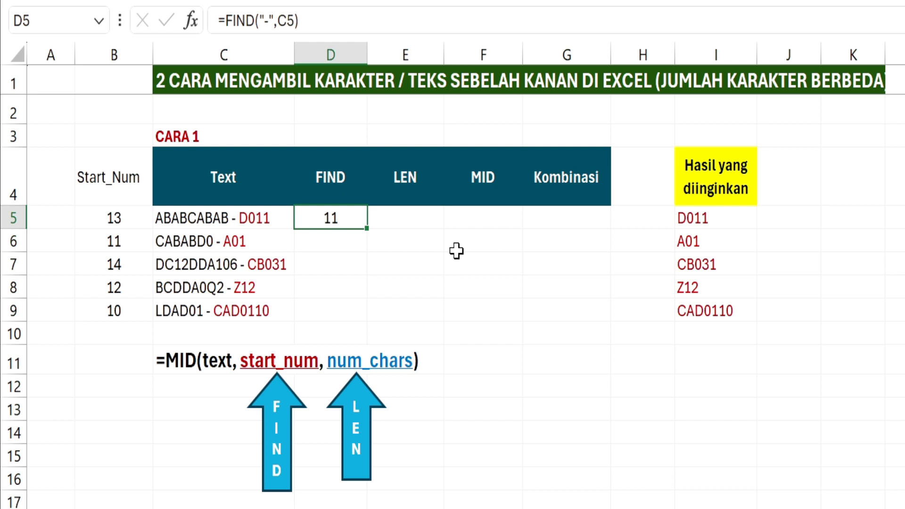
key("F2")
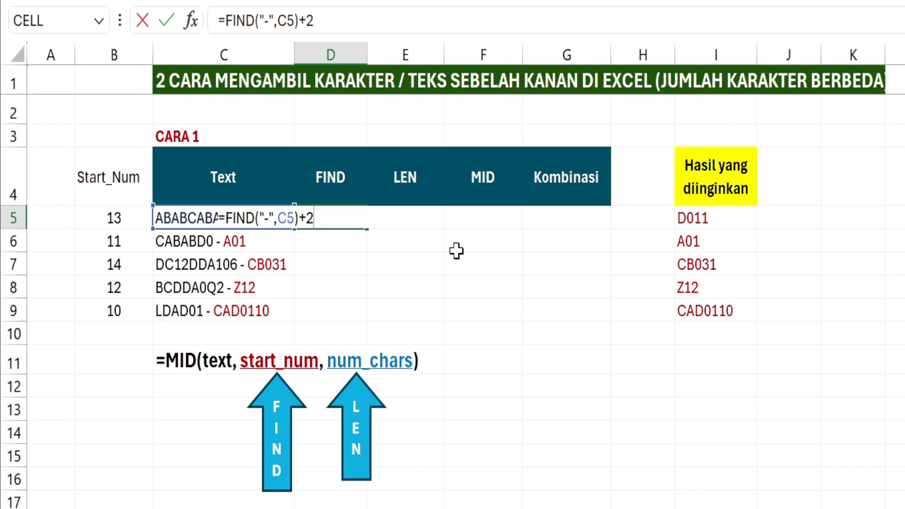
key("Return")
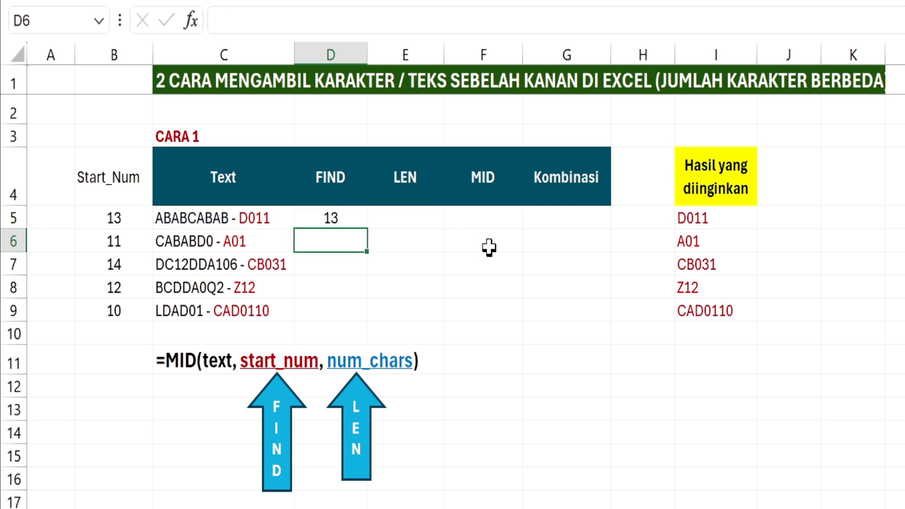
- Fill the FIND formula from D5 down to D9
left_click(365, 216)
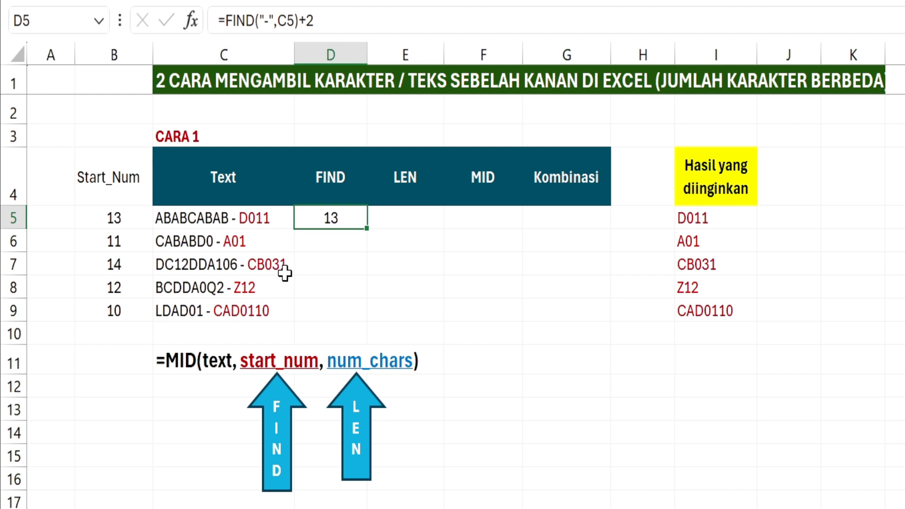
left_click(197, 239)
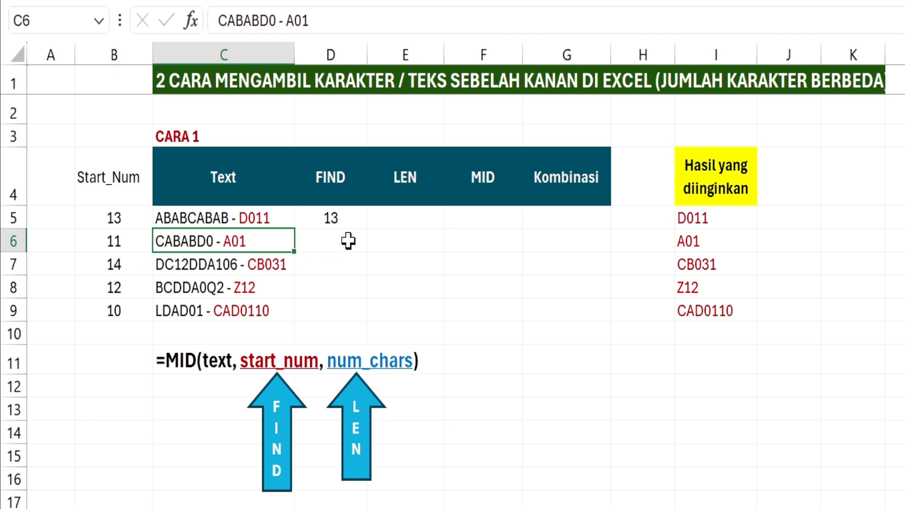
left_click(354, 216)
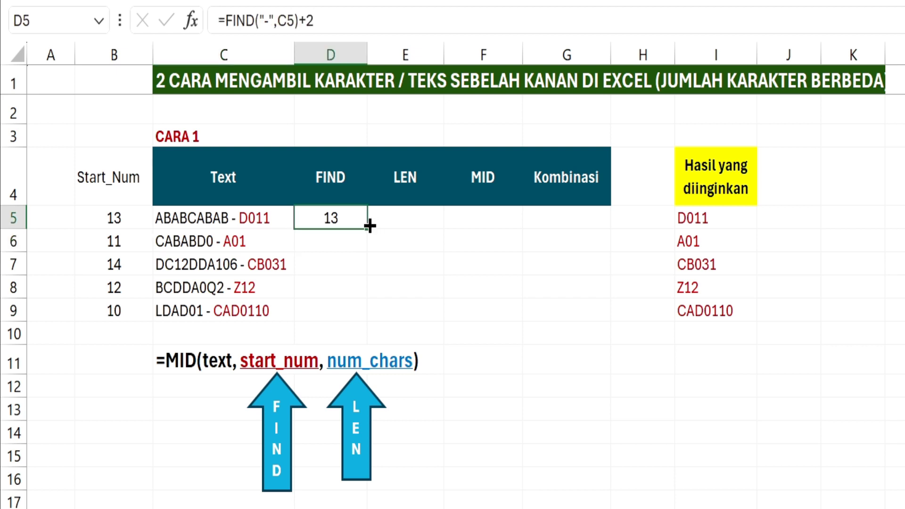
left_click_drag(371, 230, 378, 319)
- Remove the +2 from the FIND formula in D6 and compare its result with the Start_Num in B6
left_click(338, 242)
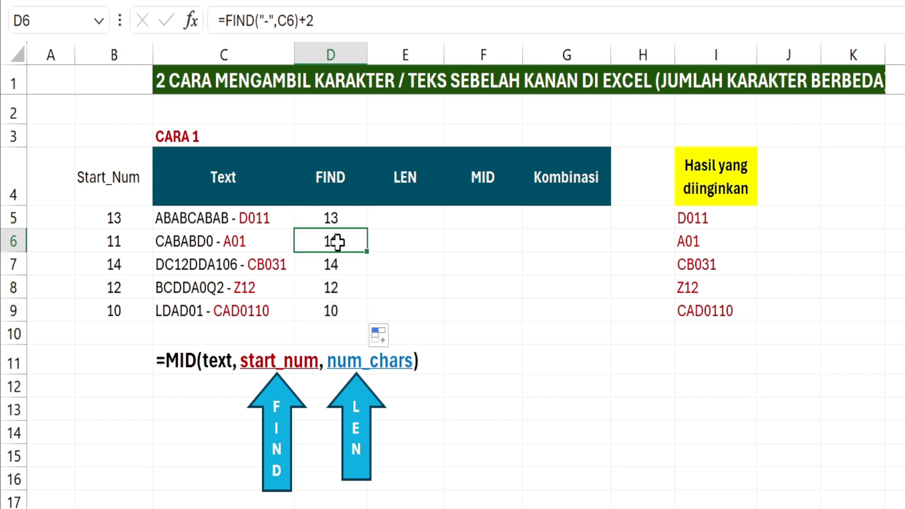
left_click(368, 20)
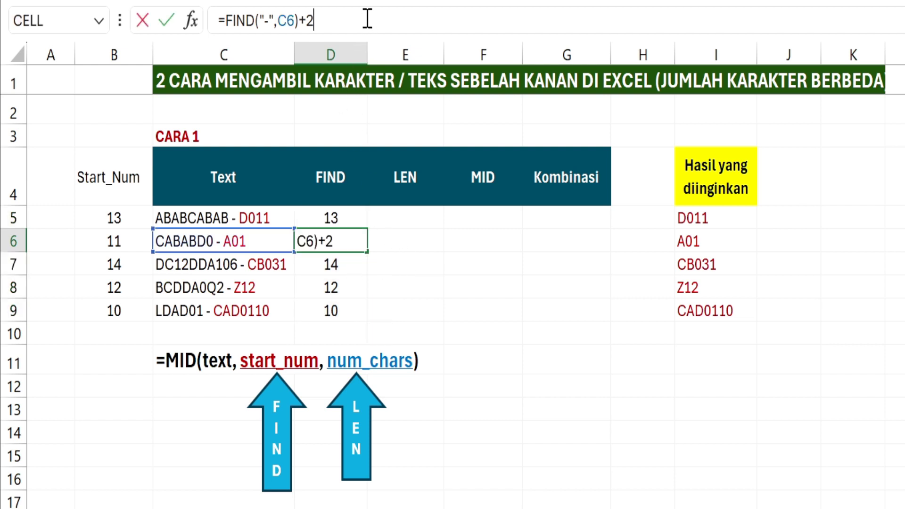
key("Return")
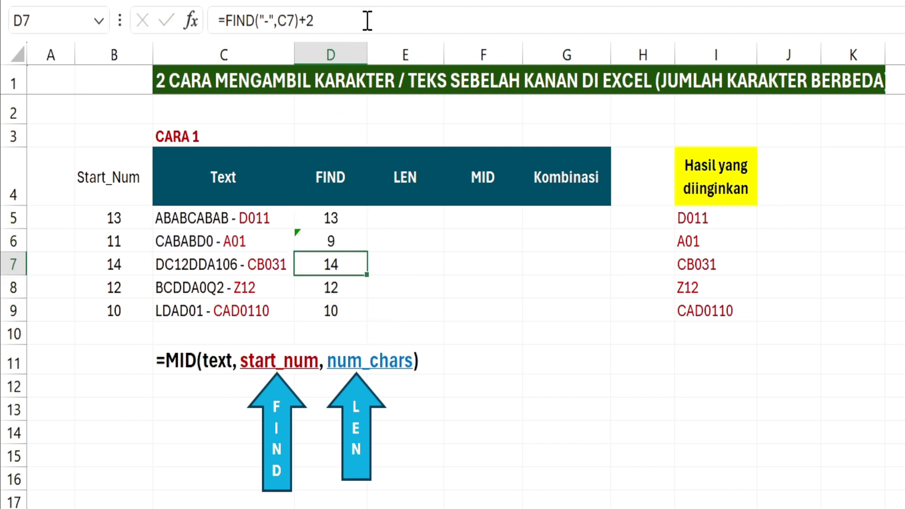
left_click(328, 240)
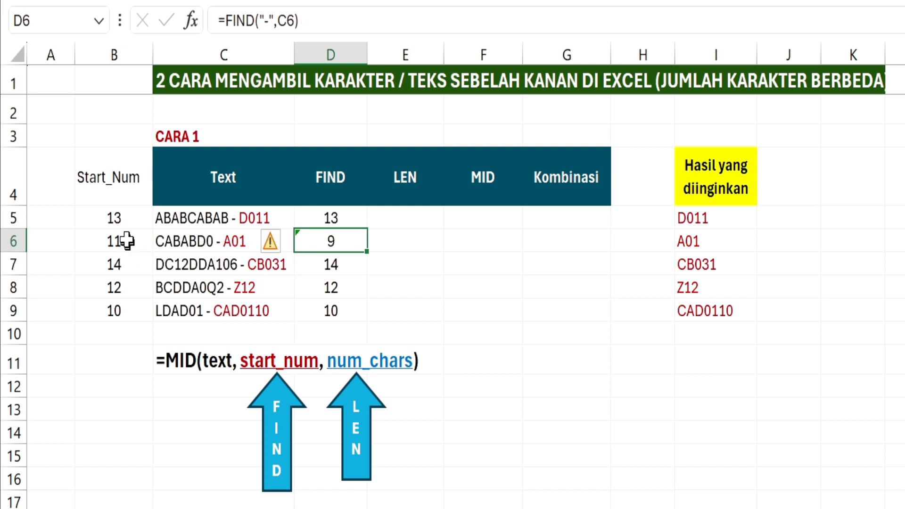
left_click(317, 21)
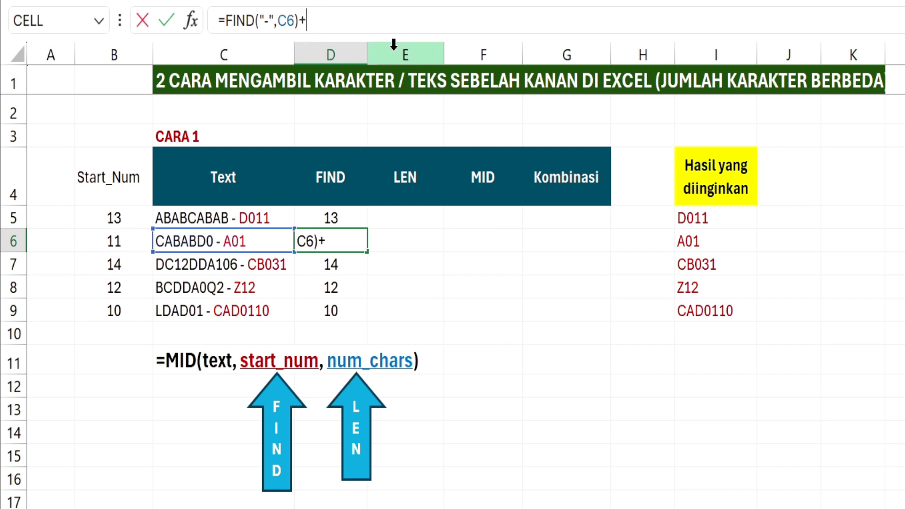
key("Return")
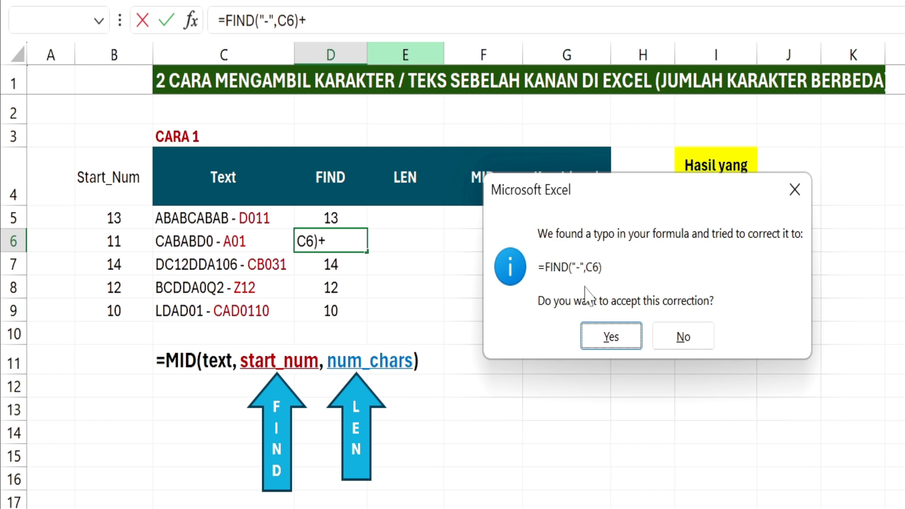
left_click(614, 336)
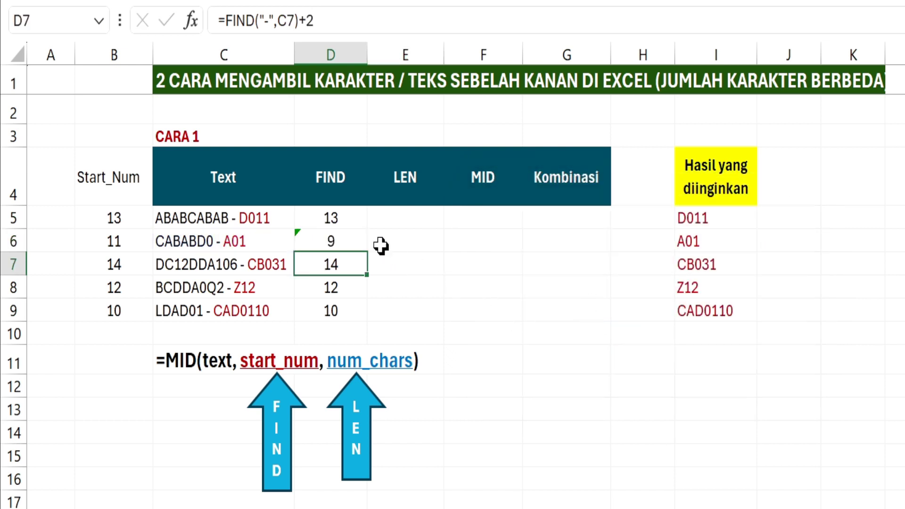
- Restore D6 to =FIND("-",C6)+2 and fill it down to D9
left_click(354, 240)
left_click(334, 21)
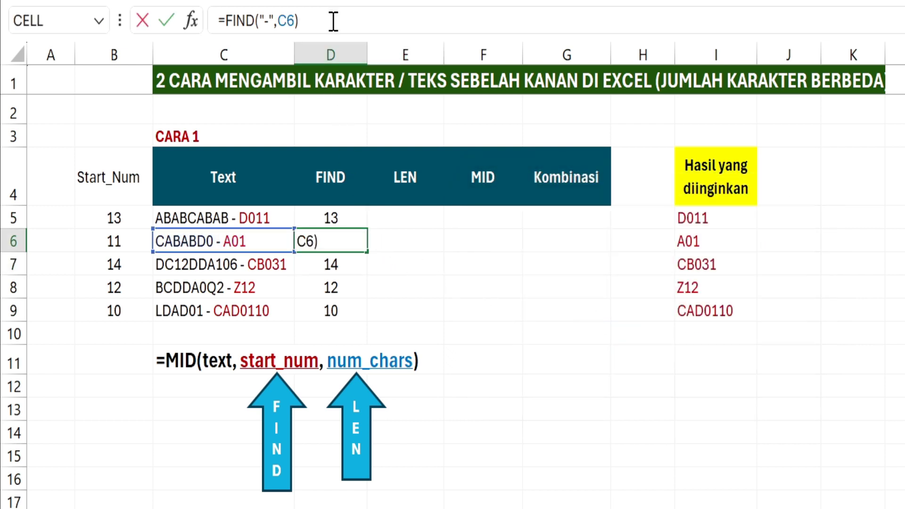
type("+2")
key("Return")
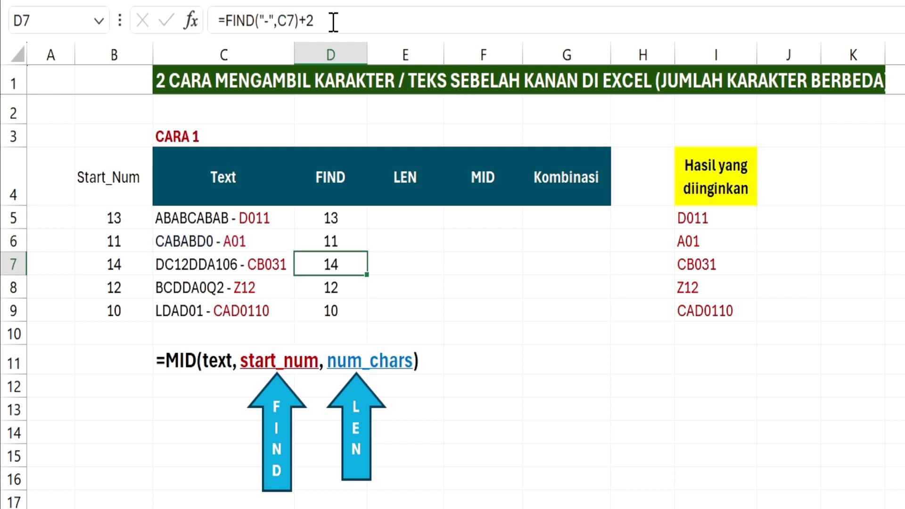
left_click(342, 239)
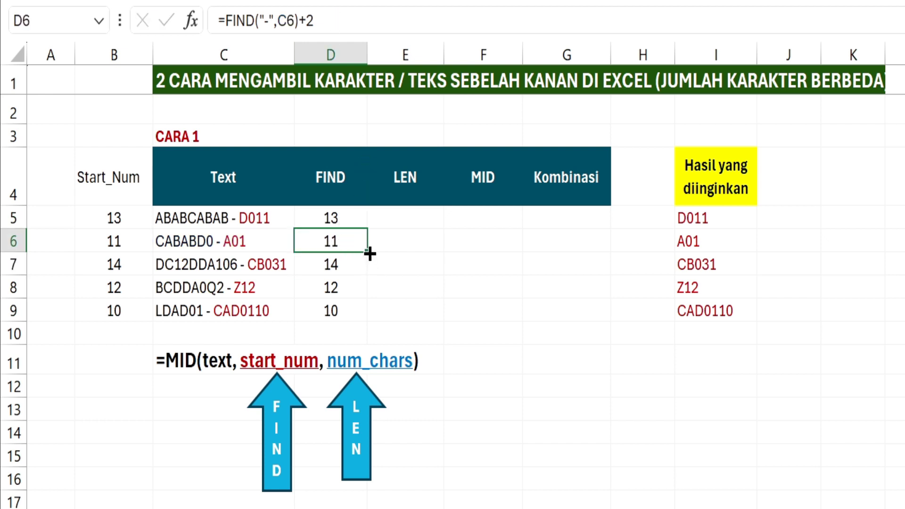
left_click_drag(369, 261, 371, 320)
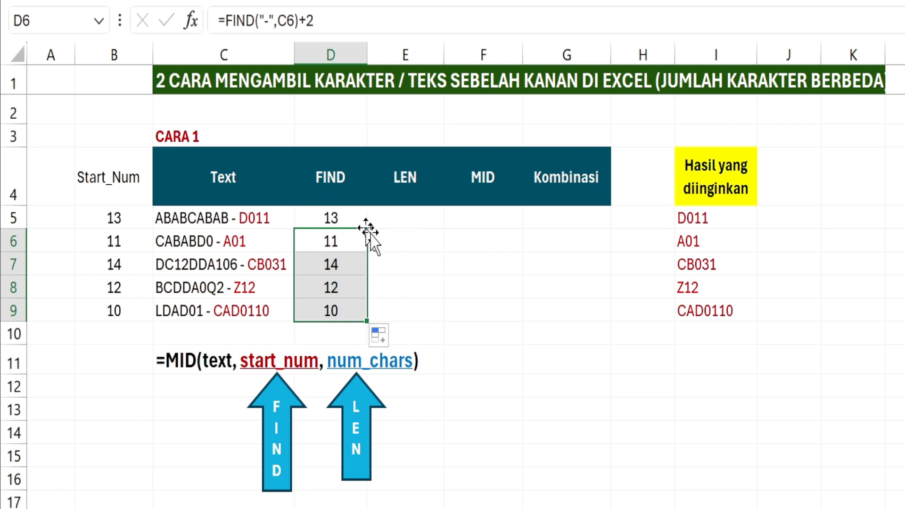
- Check the FIND formulas and results in column D against the texts in C5:C9
left_click(336, 216)
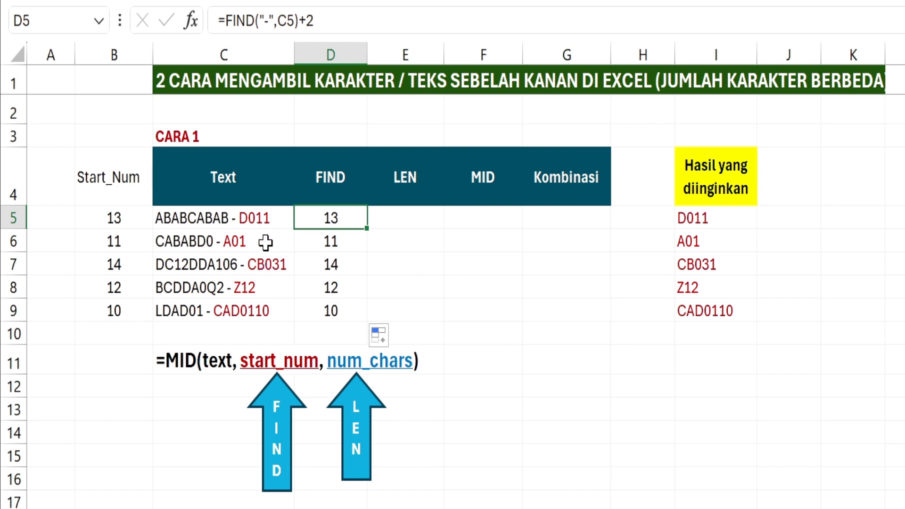
left_click(254, 262)
left_click(344, 263)
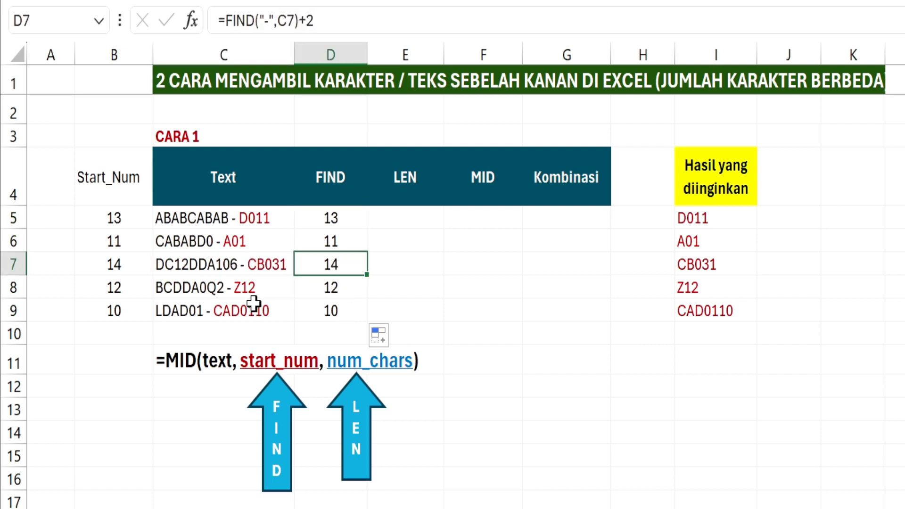
left_click(245, 288)
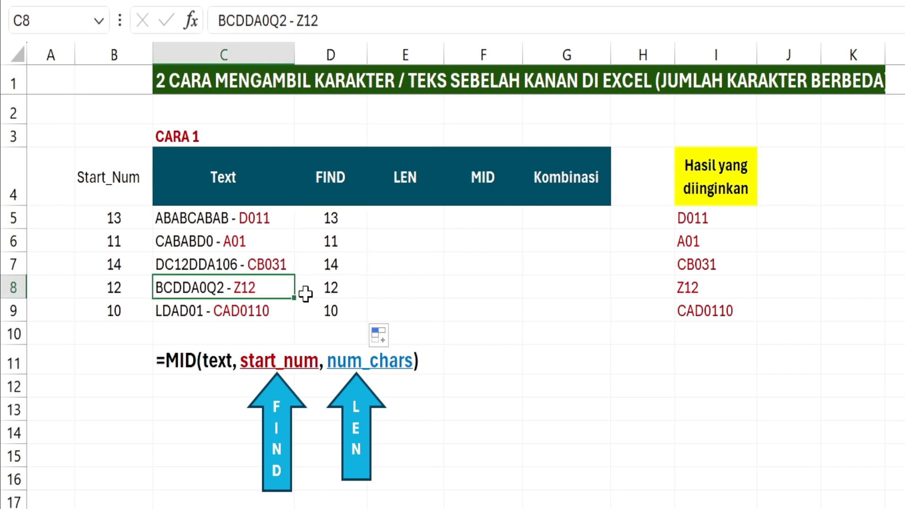
left_click(323, 290)
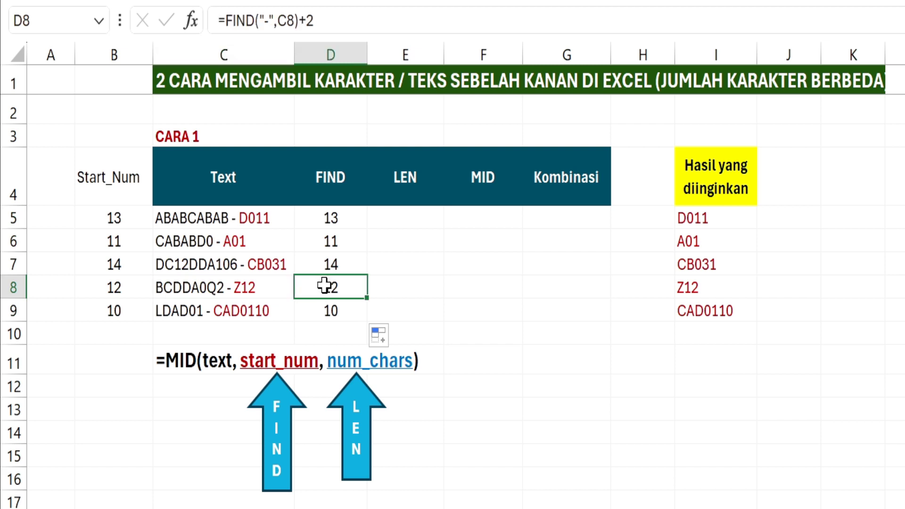
left_click(191, 312)
left_click(330, 319)
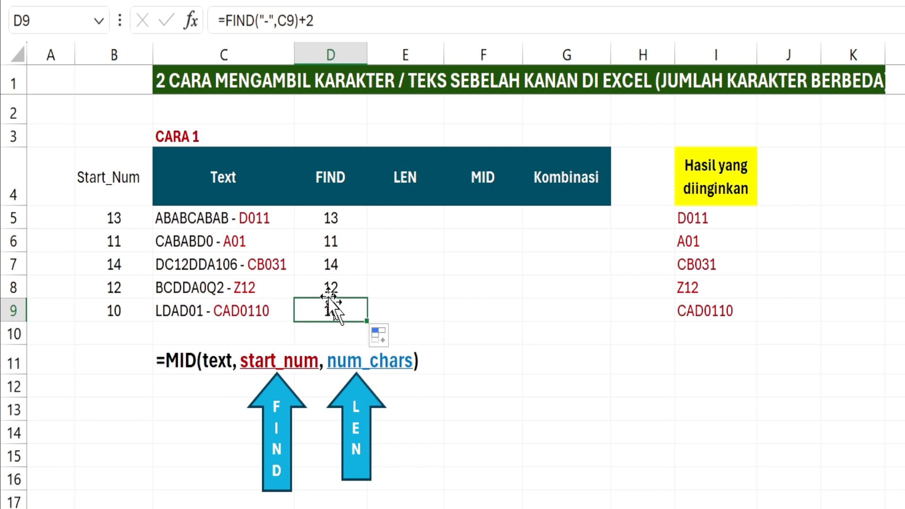
left_click(258, 220)
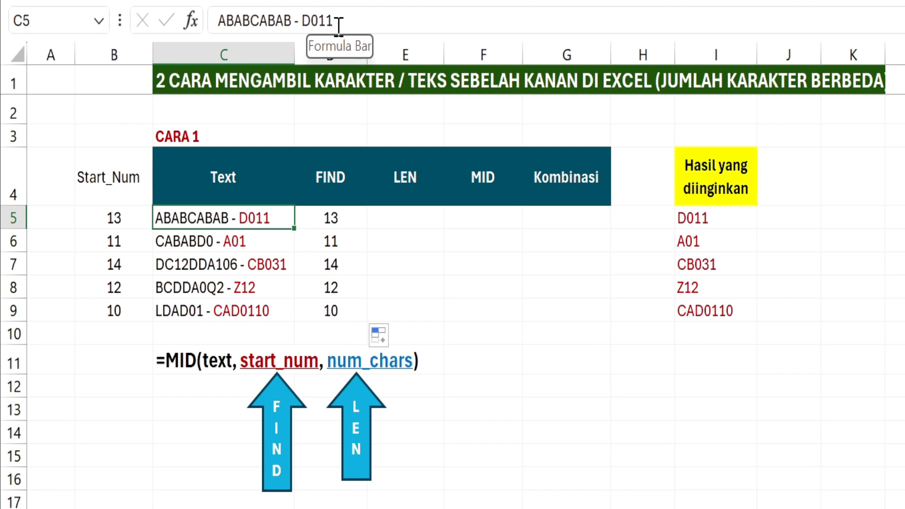
left_click(271, 243)
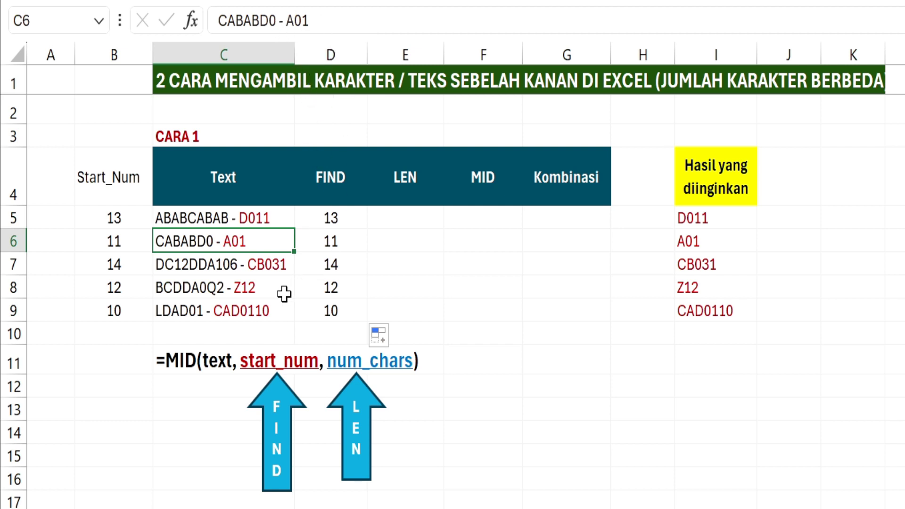
- Review the remaining source texts in C7:C9
left_click(270, 263)
left_click(271, 293)
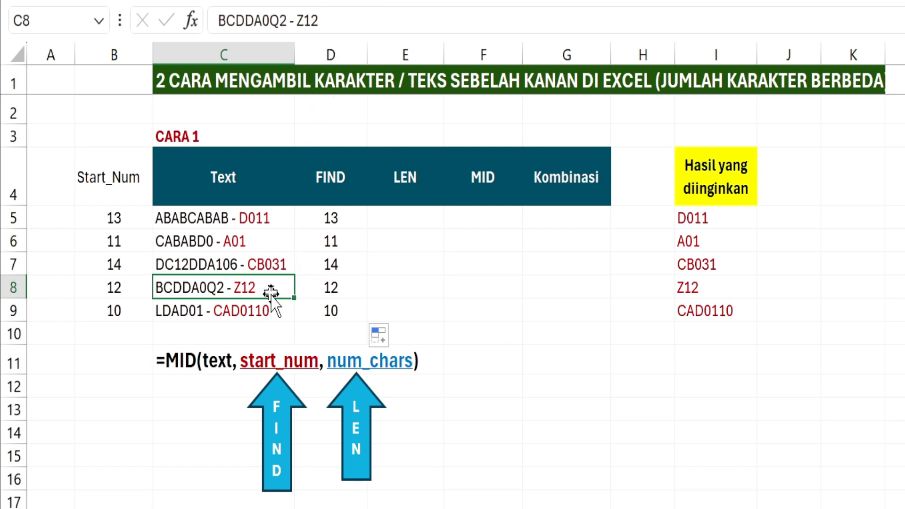
left_click(267, 313)
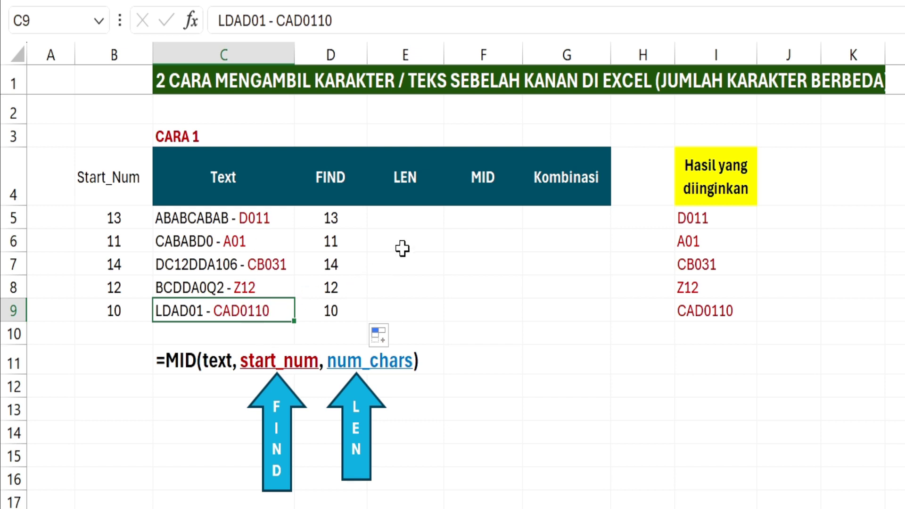
- Enter =LEN(C5) in E5 and fill the formula down to E9
left_click(411, 223)
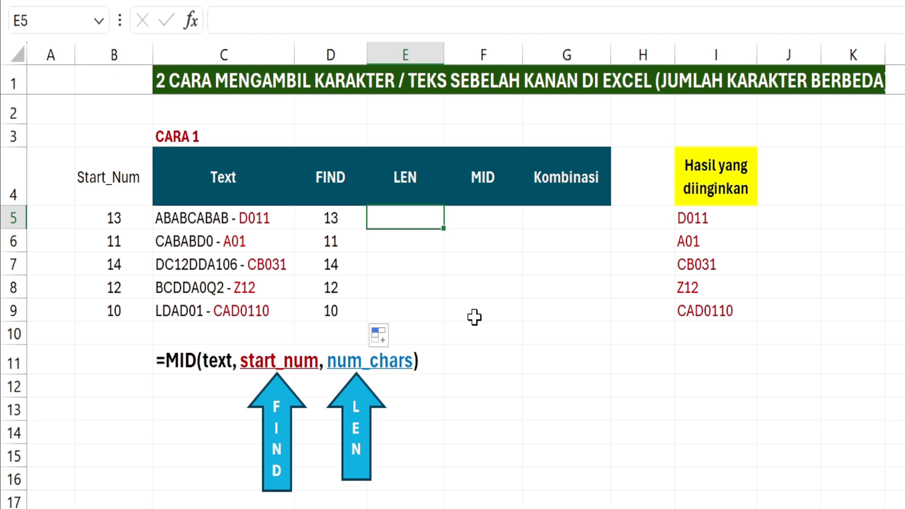
type("=LEN(")
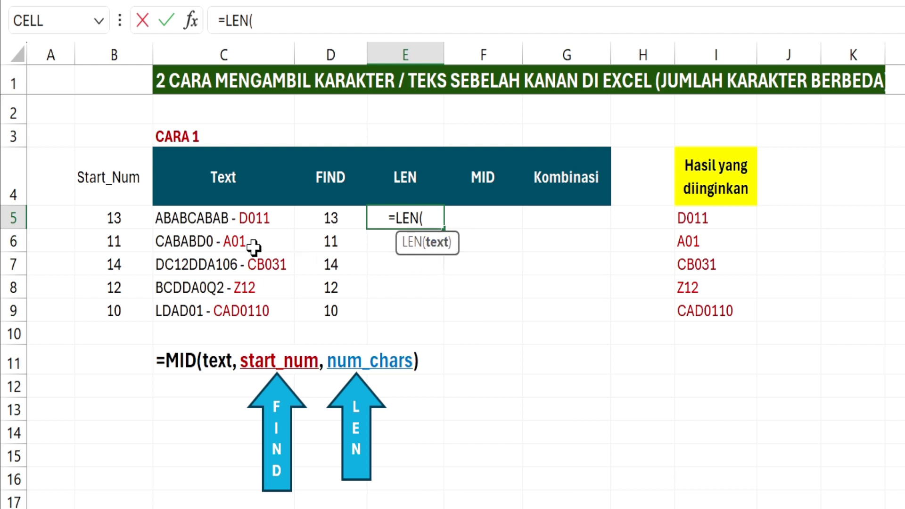
left_click(250, 225)
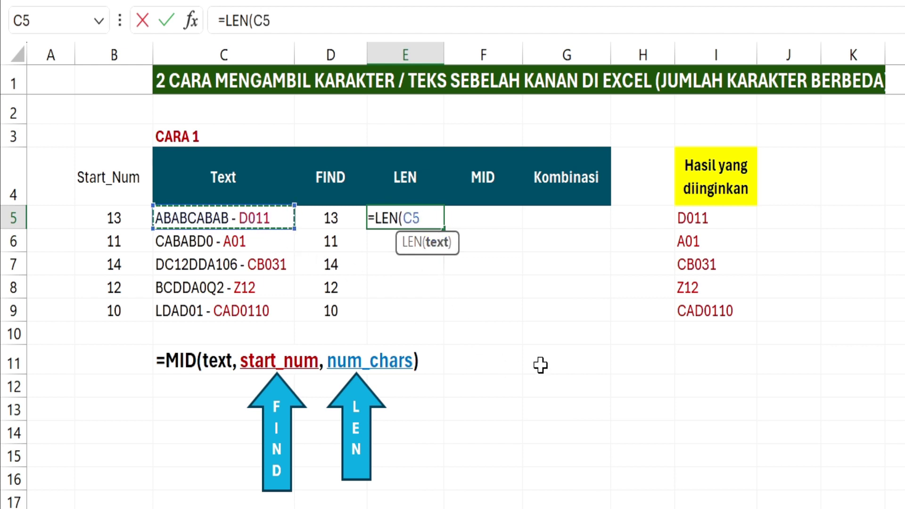
type(")")
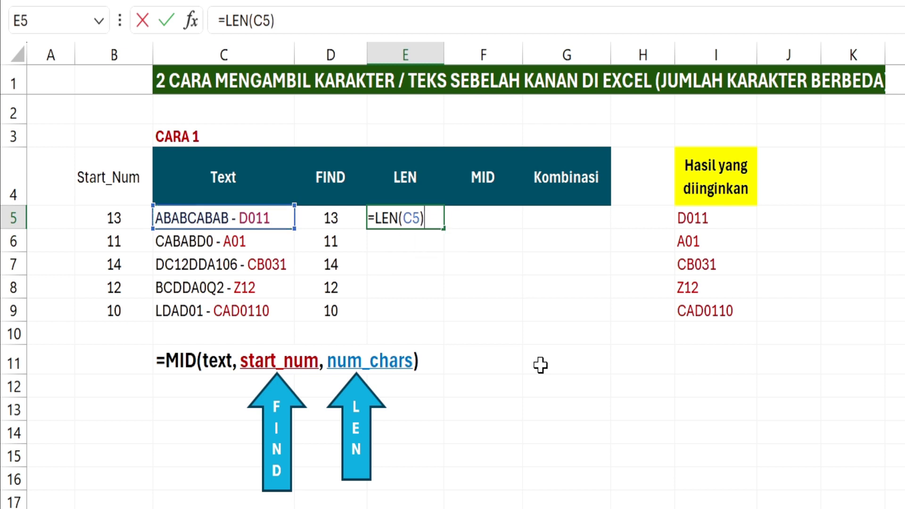
key("Return")
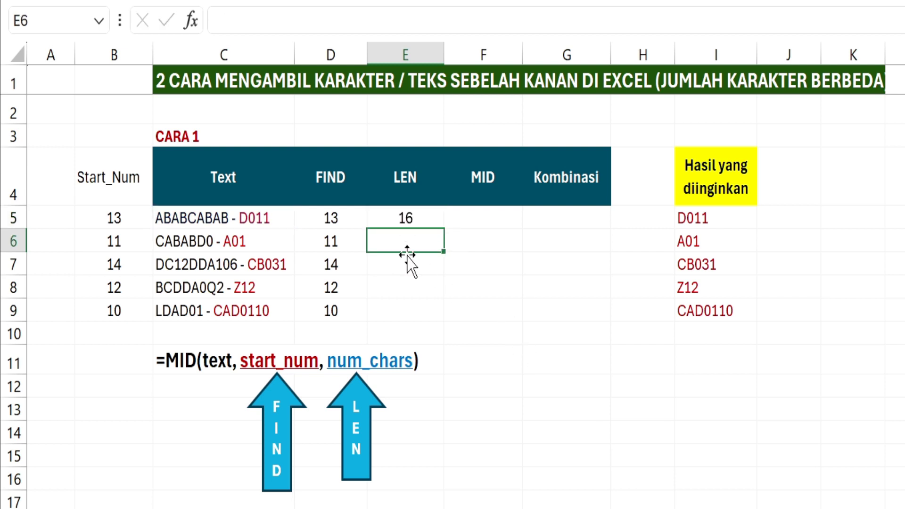
left_click(406, 219)
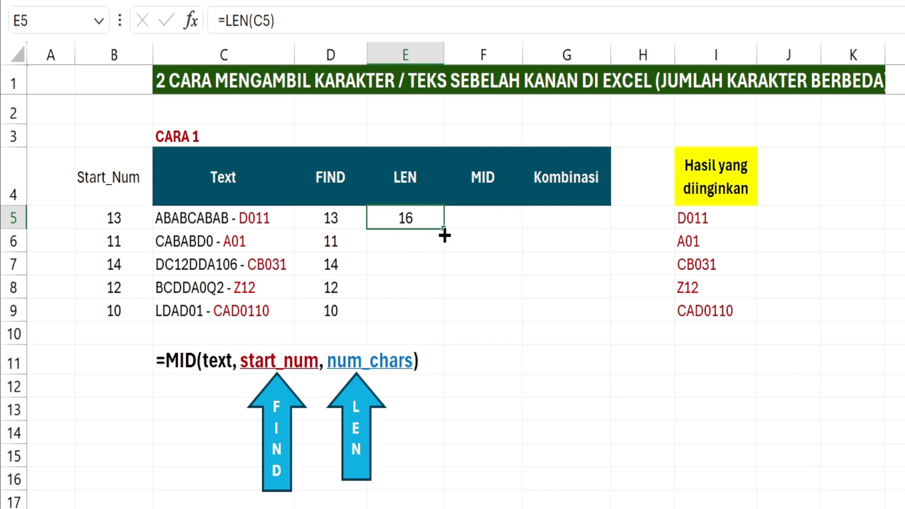
left_click_drag(445, 230, 448, 318)
- Check the LEN formulas and results in E5:E9 against the texts in column C
left_click(419, 241)
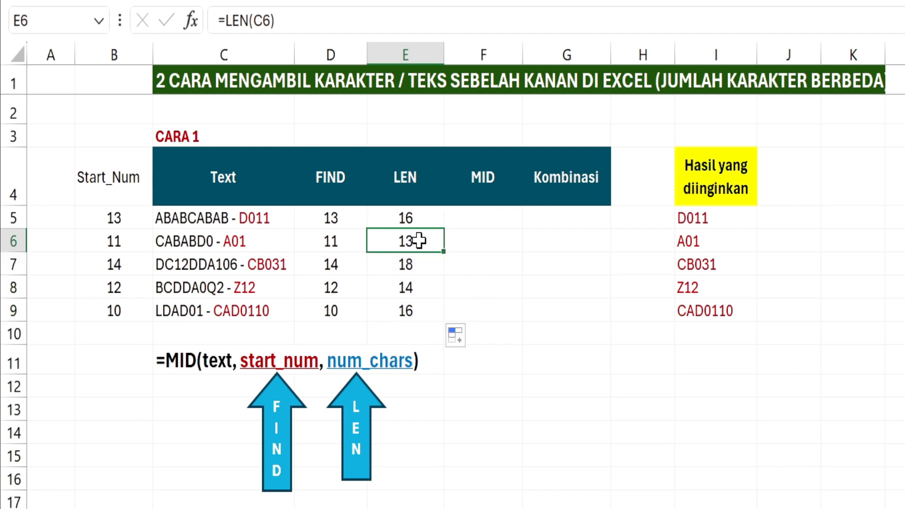
left_click(422, 269)
left_click(428, 283)
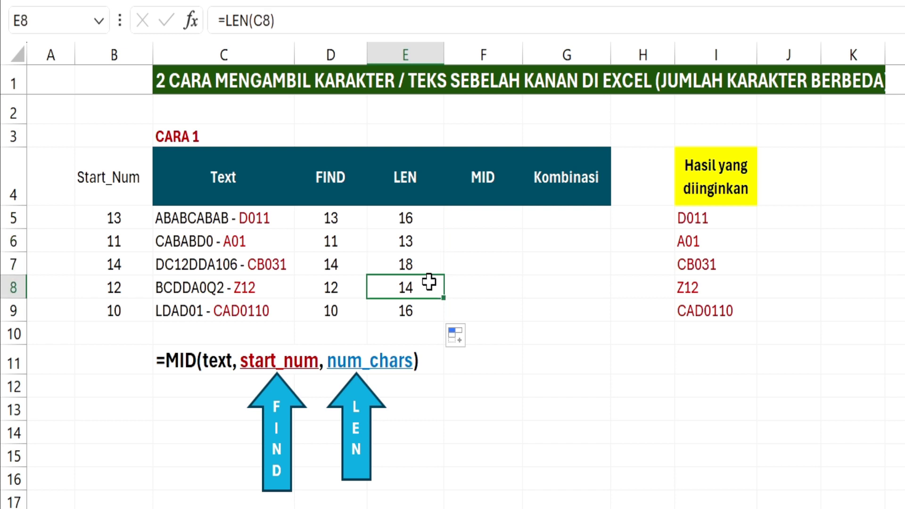
left_click(430, 306)
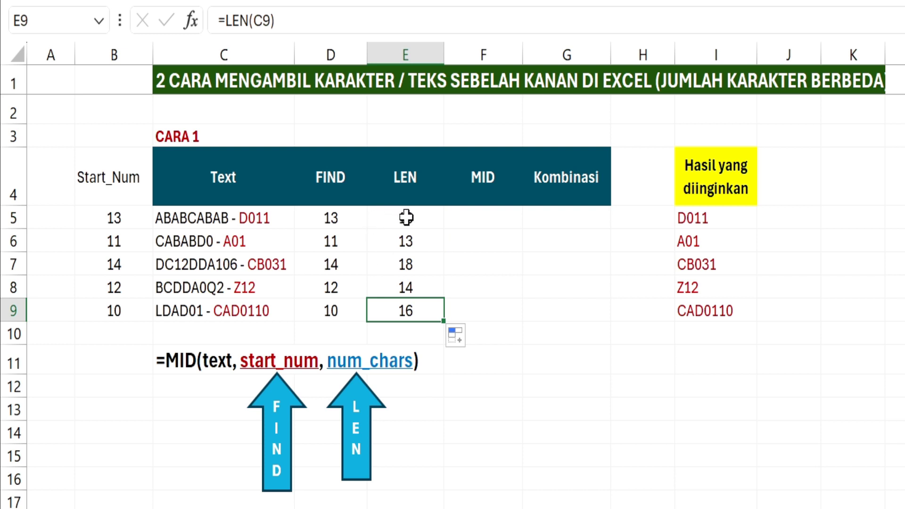
left_click(263, 220)
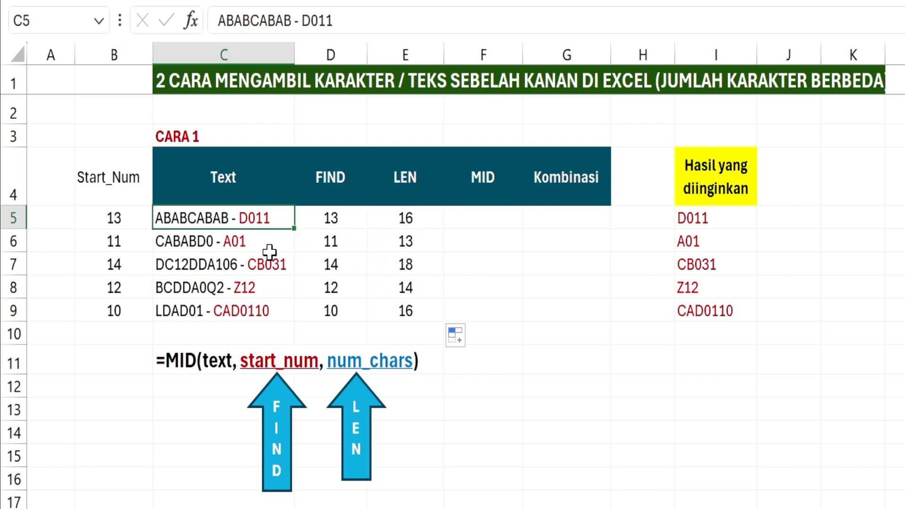
left_click(406, 217)
left_click(418, 242)
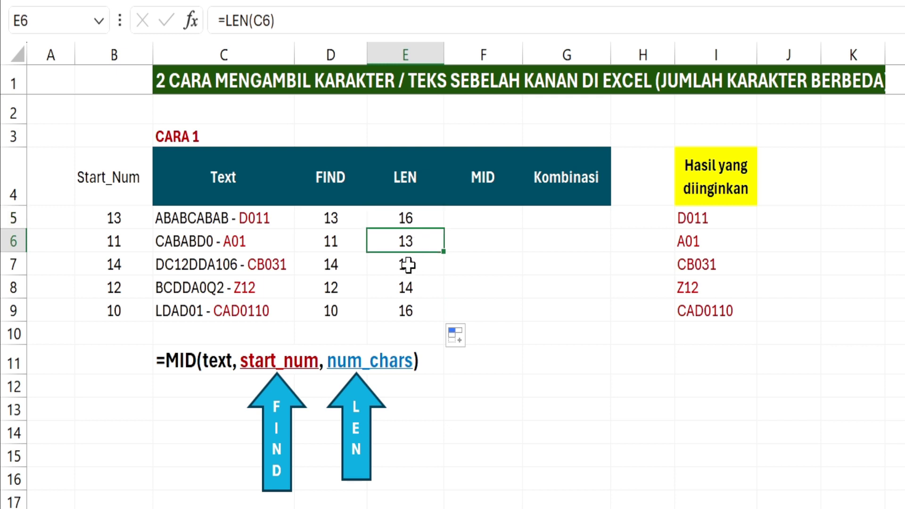
left_click(408, 265)
left_click(411, 309)
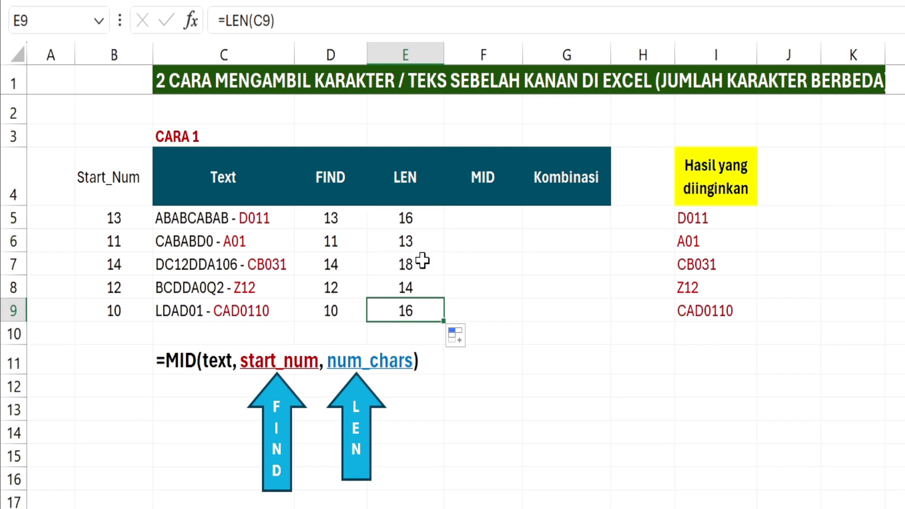
left_click(406, 216)
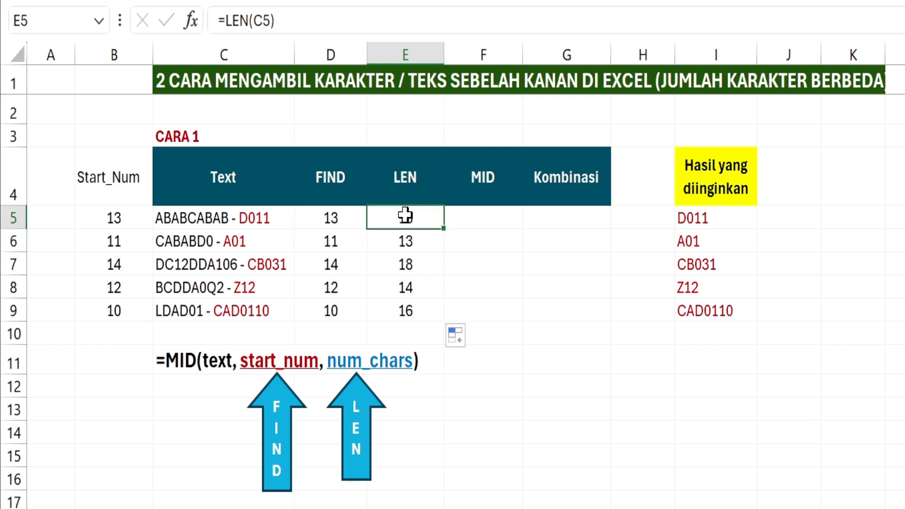
- Enter =MID(C5,D5,E5) in F5, using the FIND result as start_num and the LEN result as num_chars
left_click(483, 221)
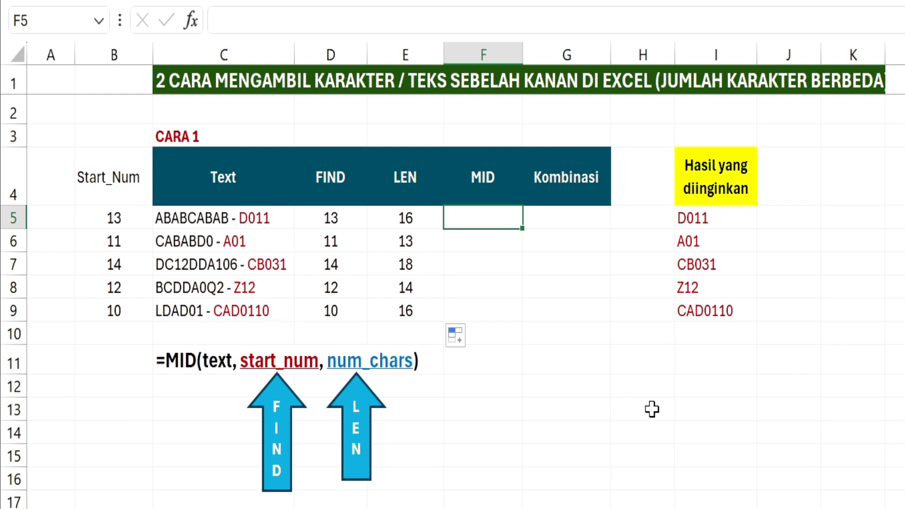
type("=")
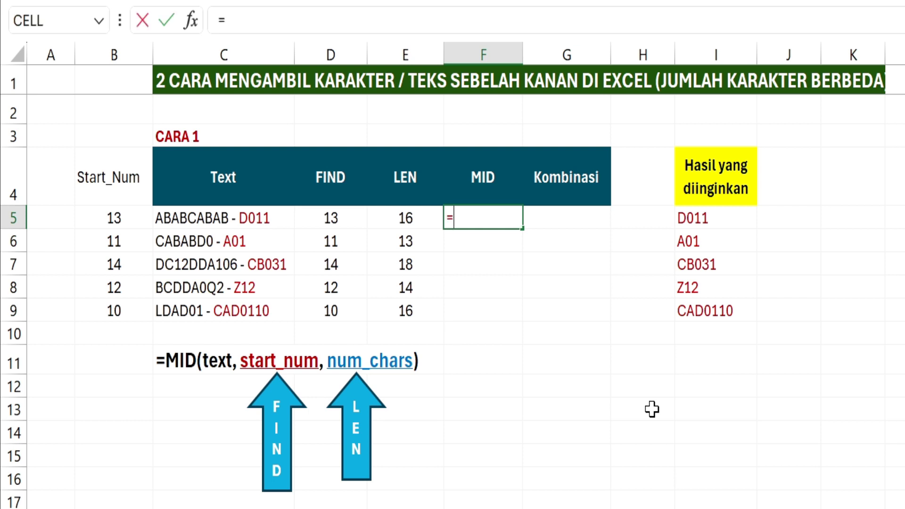
type("MID(")
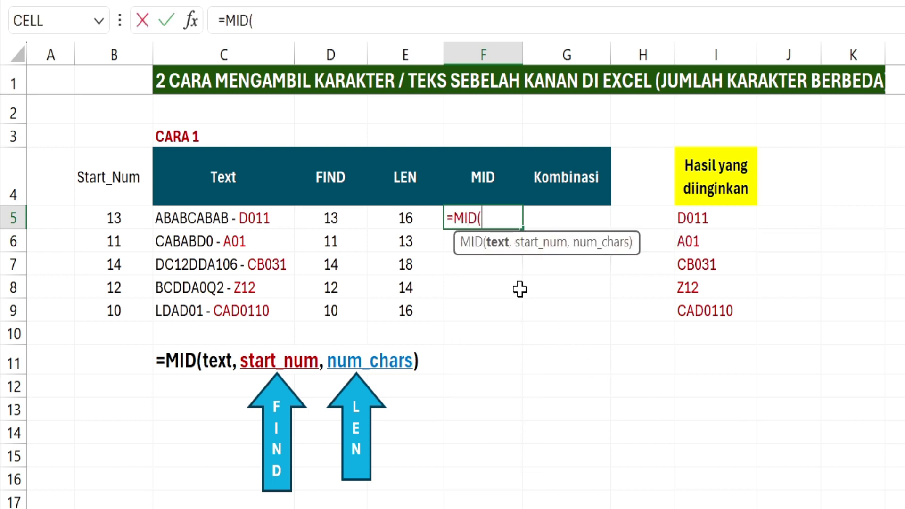
left_click(234, 214)
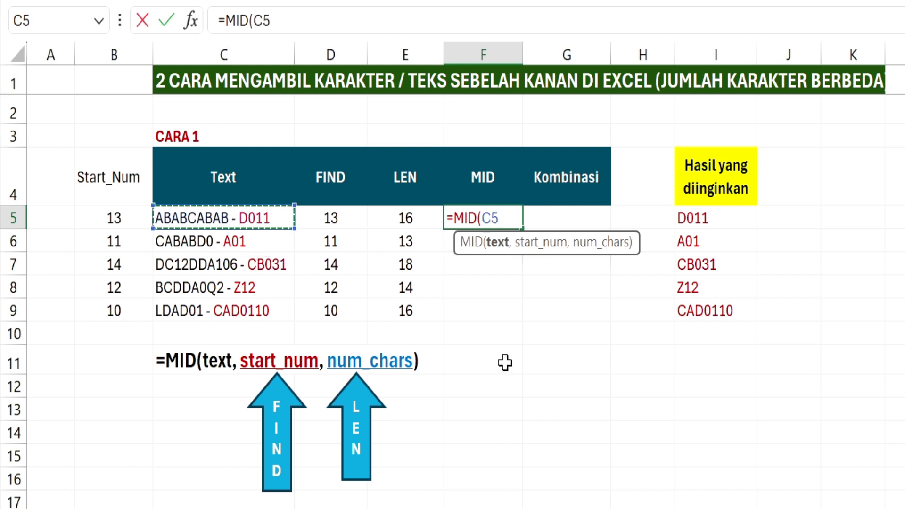
type(",")
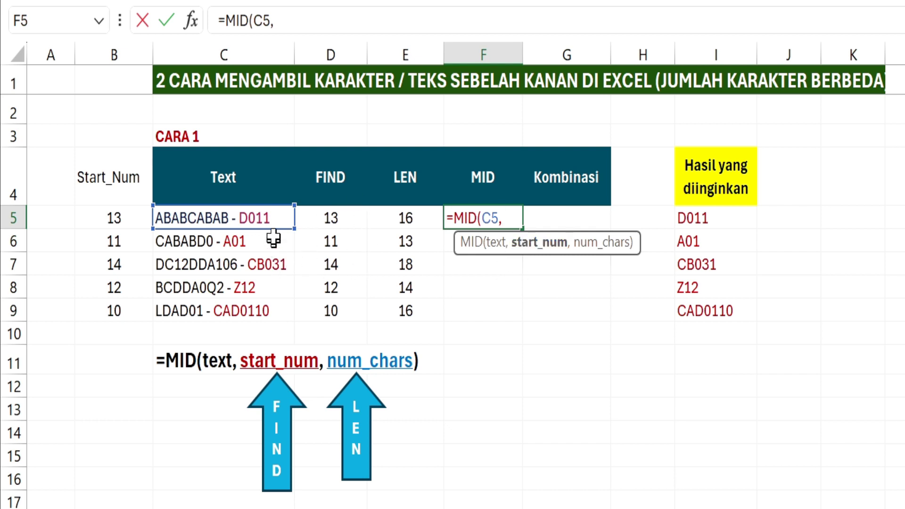
left_click(338, 222)
type(",")
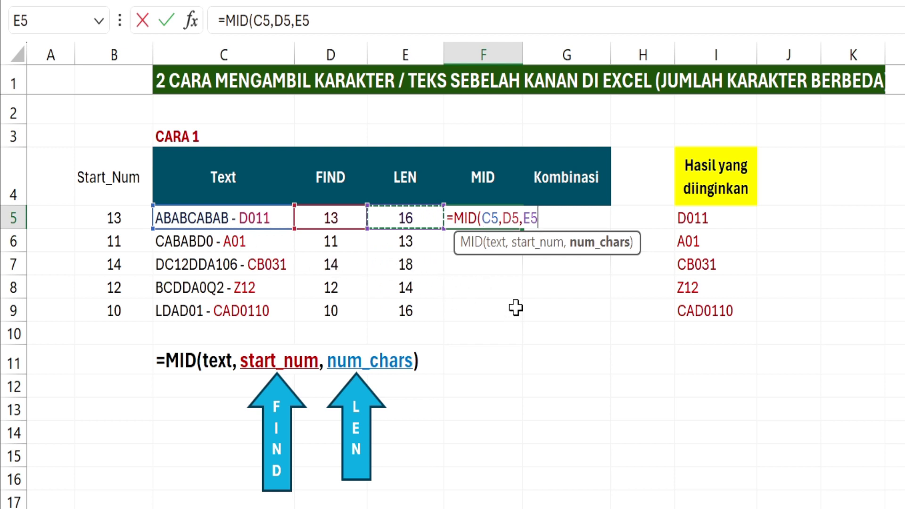
type(")")
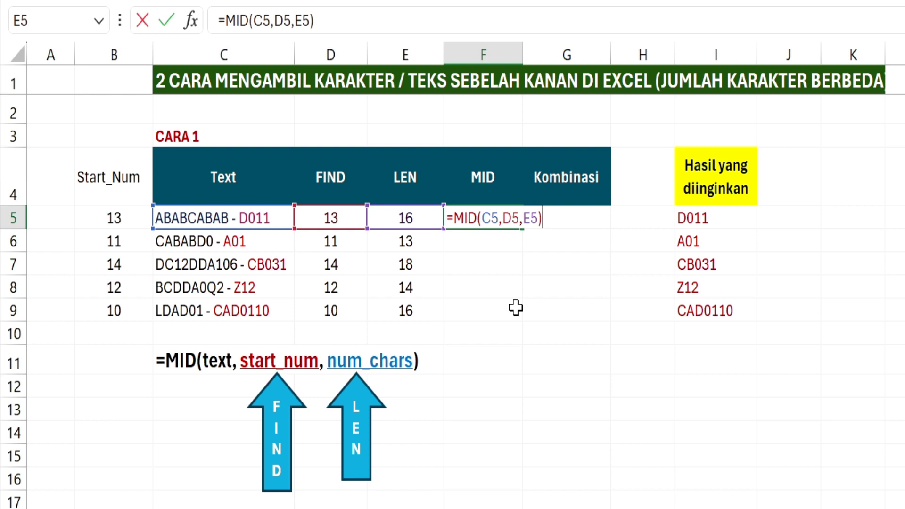
key("Return")
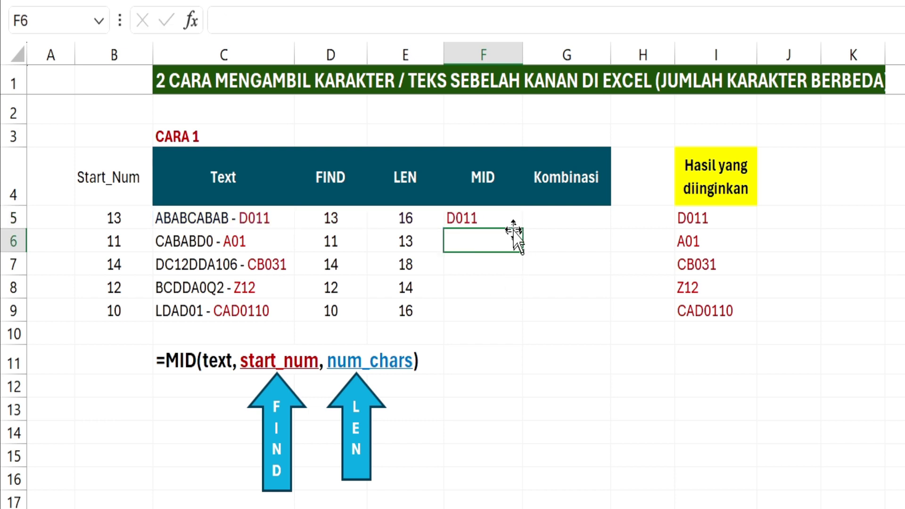
- Compare F5 with the desired result in I5 and fill the MID formula down to F9
left_click(497, 212)
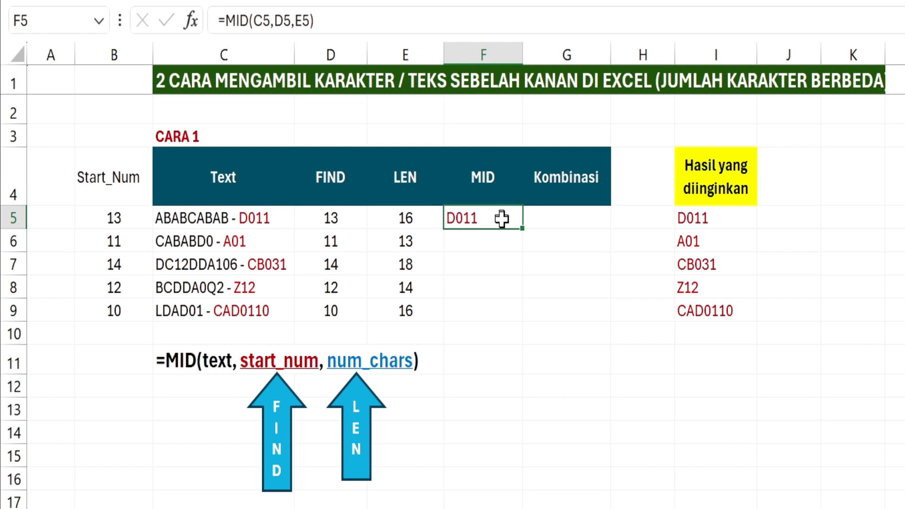
left_click(730, 220)
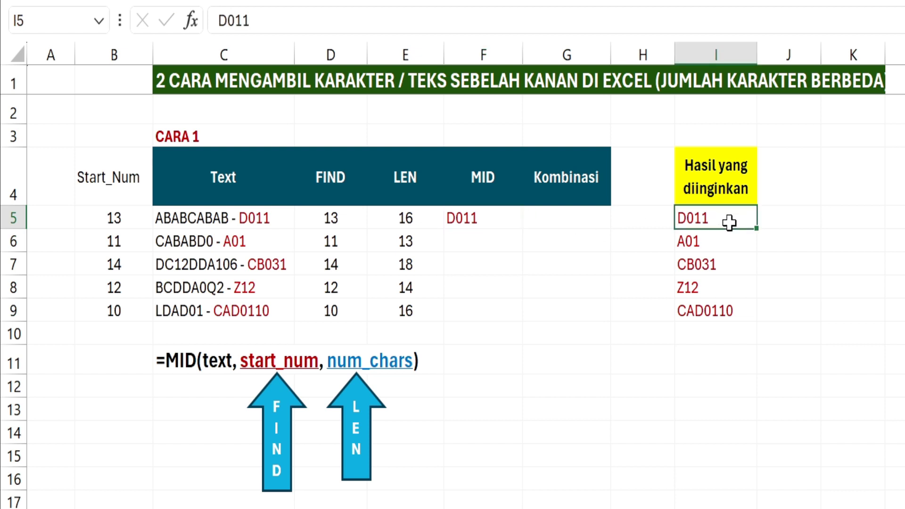
left_click(490, 218)
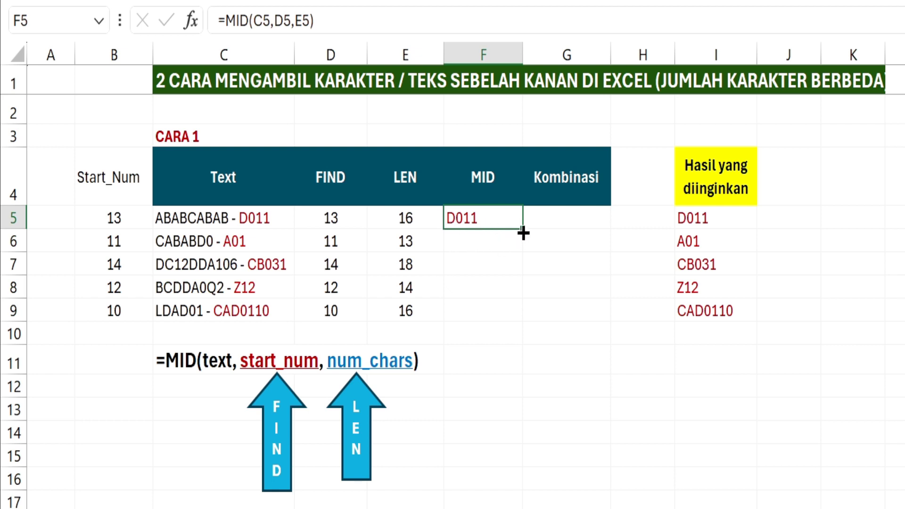
left_click_drag(522, 229, 522, 321)
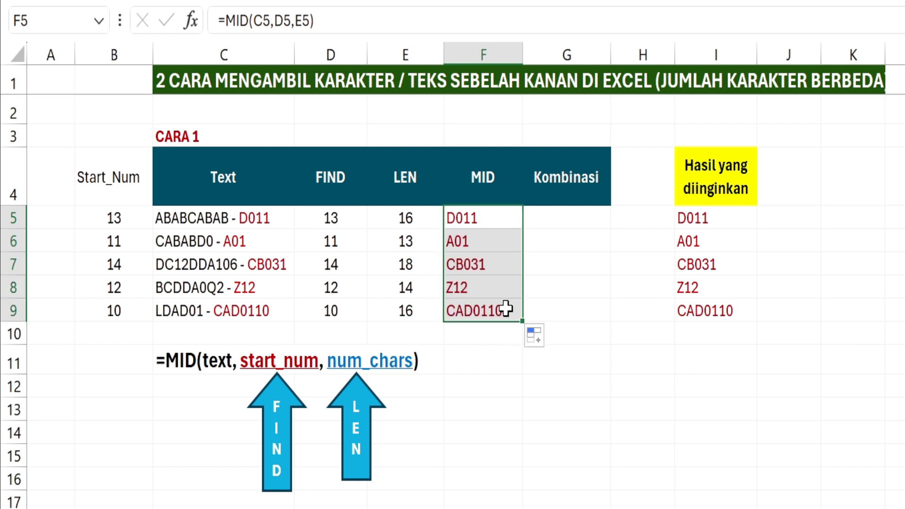
- Compare the MID results in column F with the desired results in I7 and I9
left_click(483, 311)
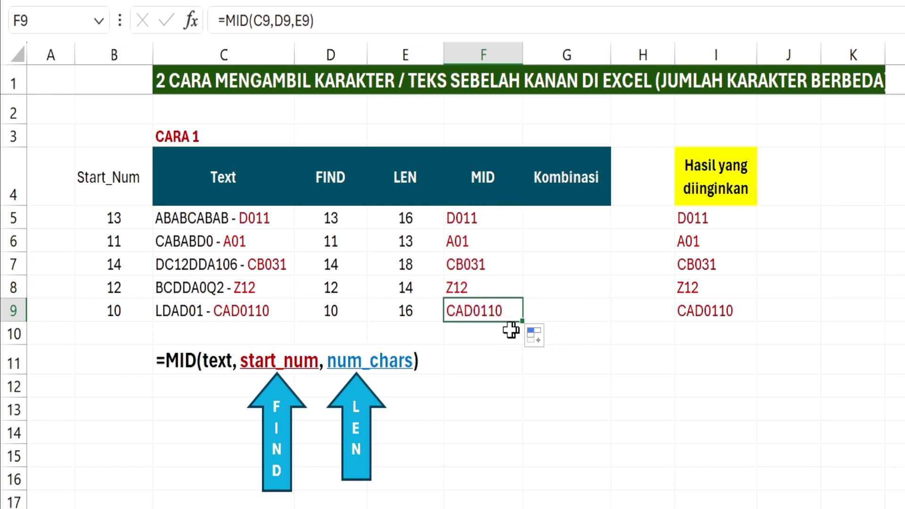
left_click(701, 316)
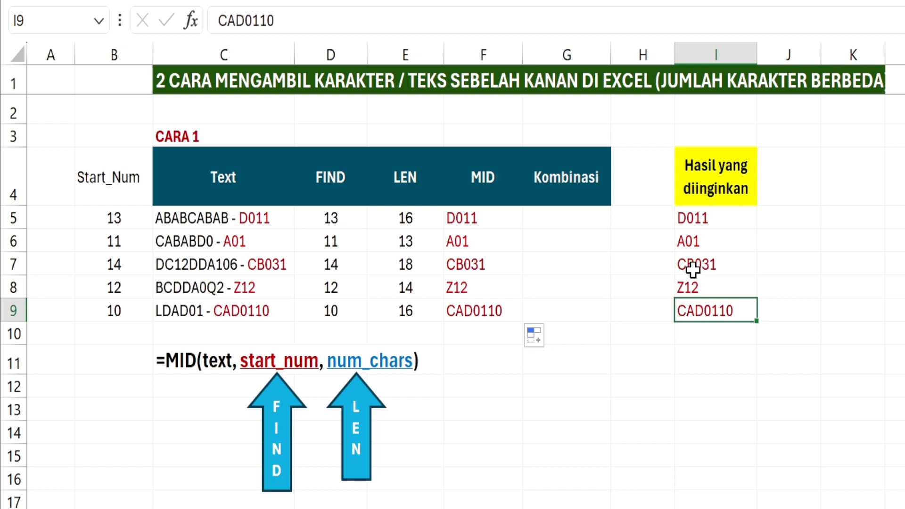
left_click(707, 268)
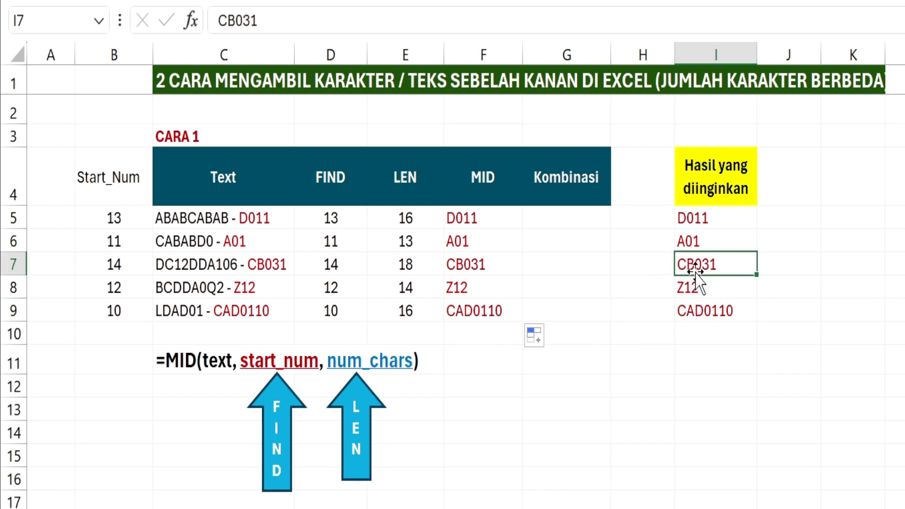
left_click(708, 314)
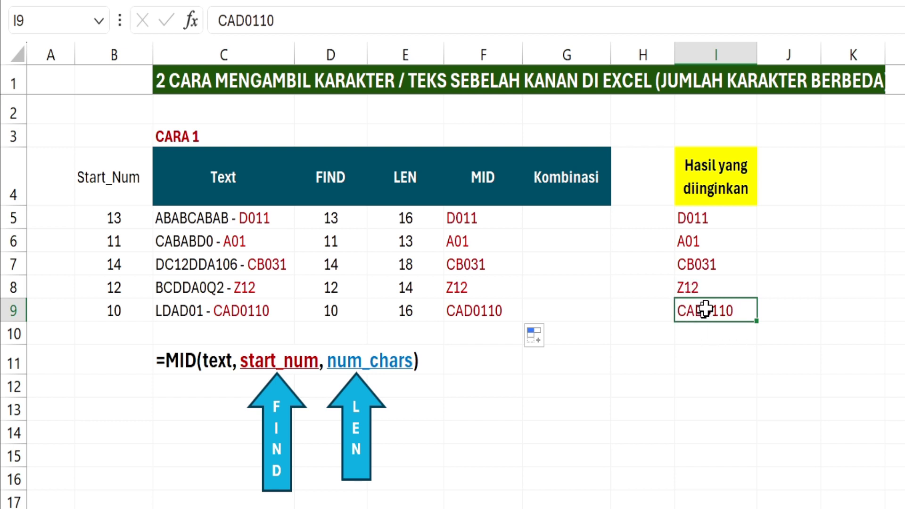
- Review the MID, FIND and LEN column headers and select G5 in the Kombinasi column
left_click(494, 228)
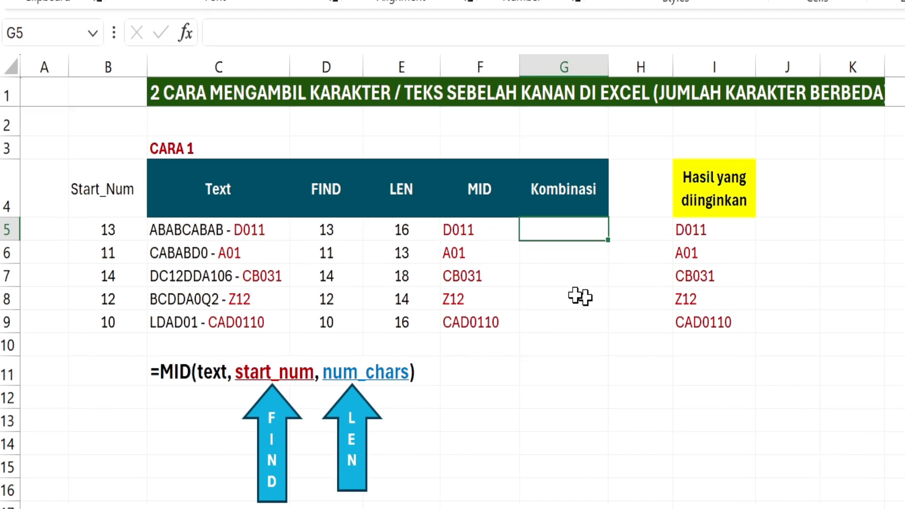
left_click(491, 187)
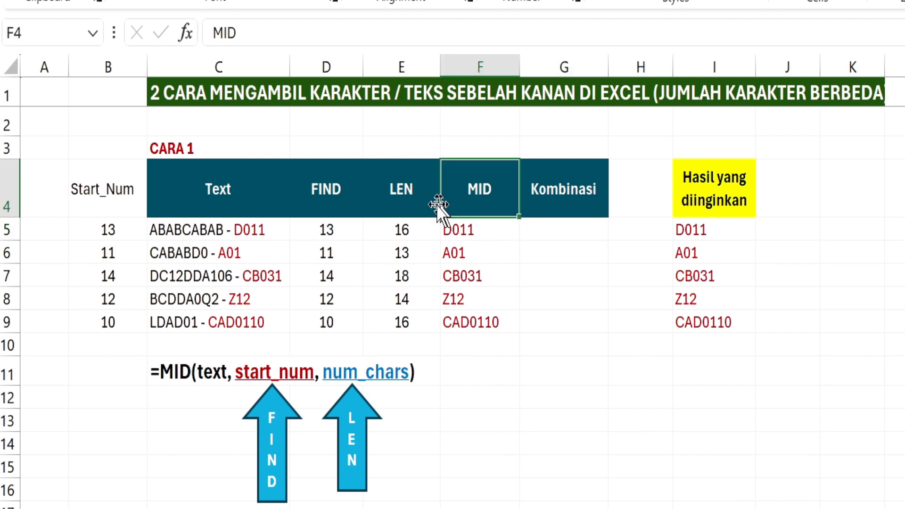
left_click(317, 192)
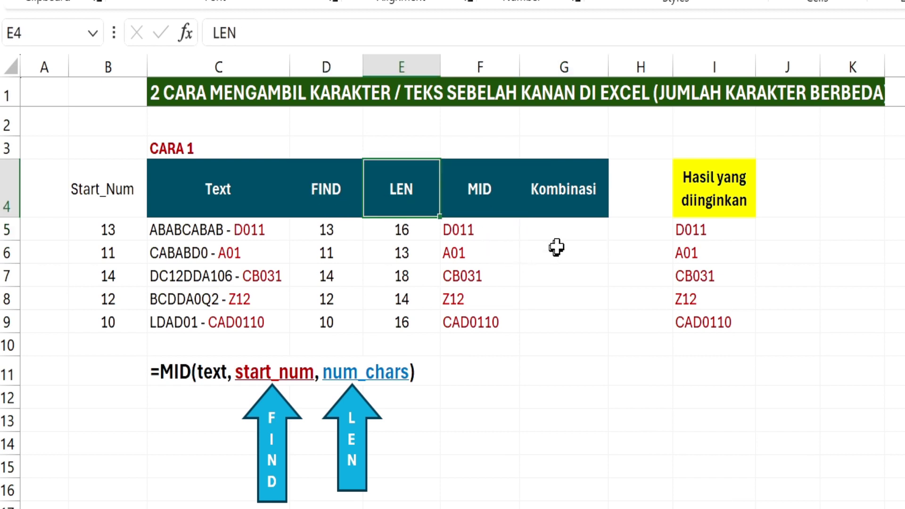
left_click(571, 231)
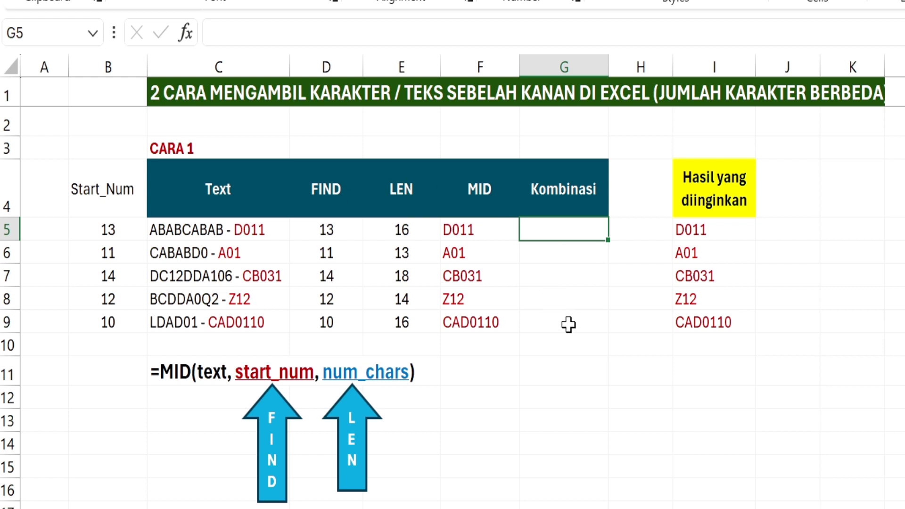
- Start a combined MID formula in G5 with C5 as the text and FIND("-",C5)+2 as start_num
type("=")
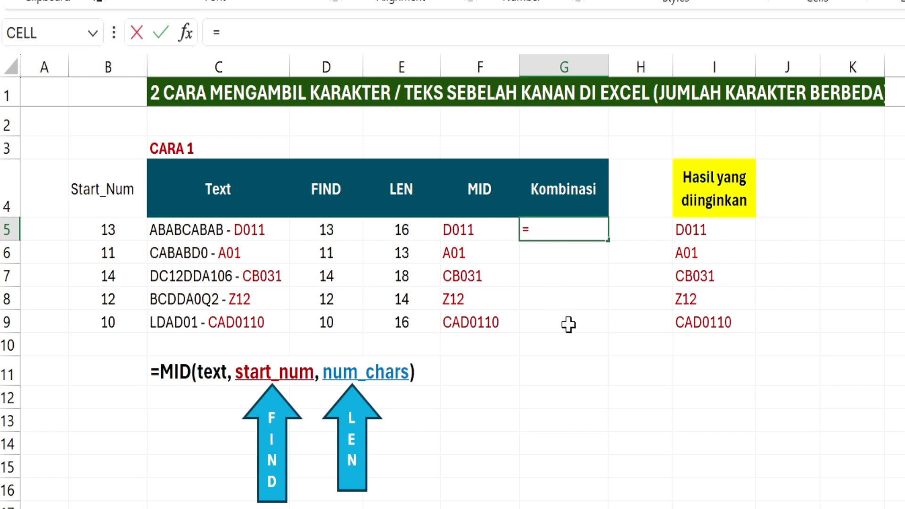
type("MID")
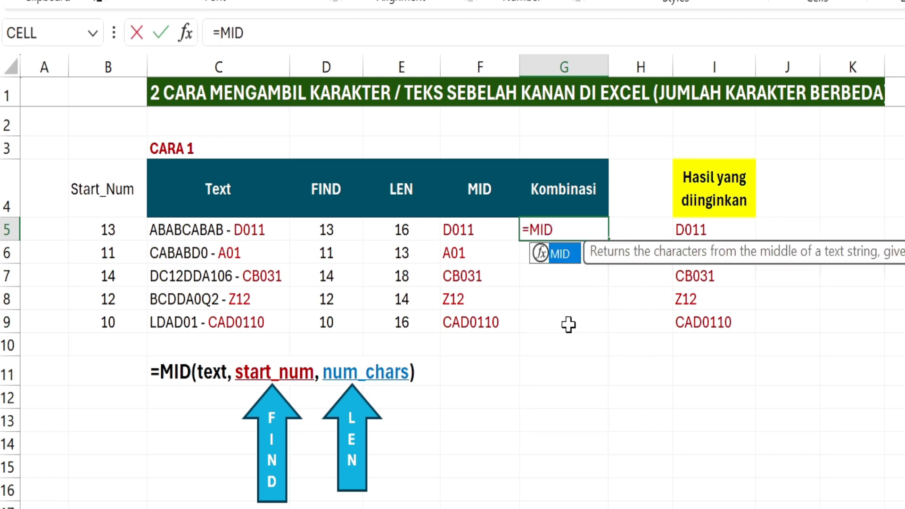
type("(")
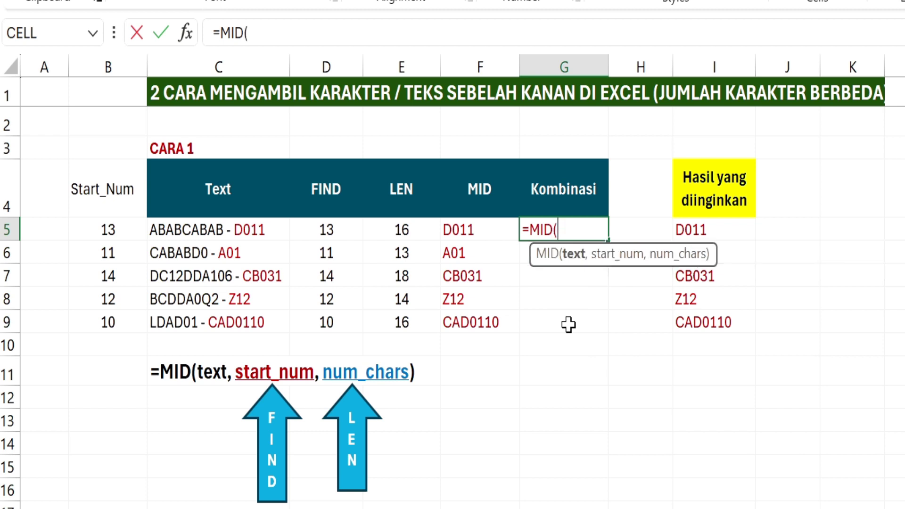
left_click(249, 227)
type(",")
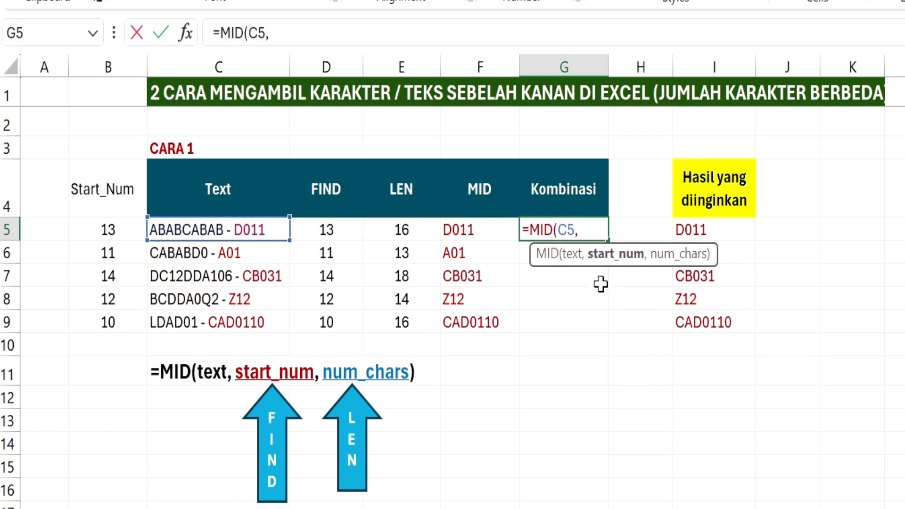
type("FIND(\"-")
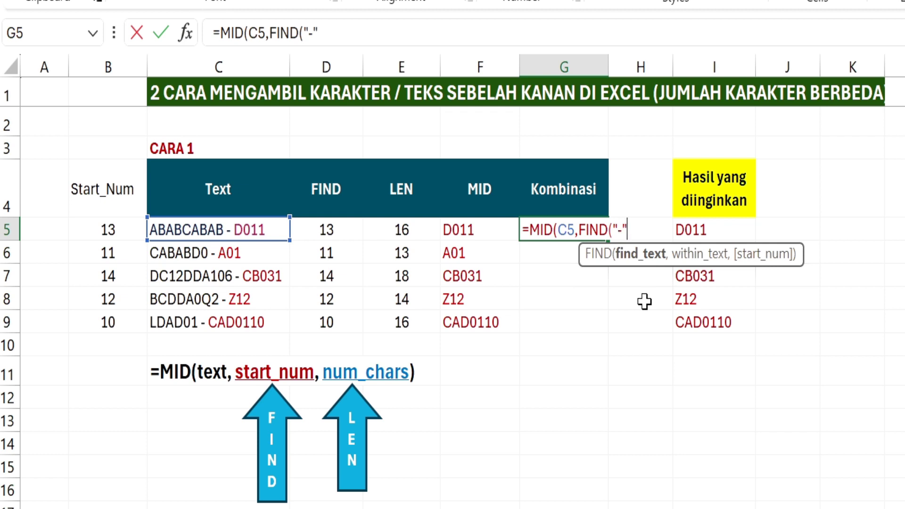
type(",")
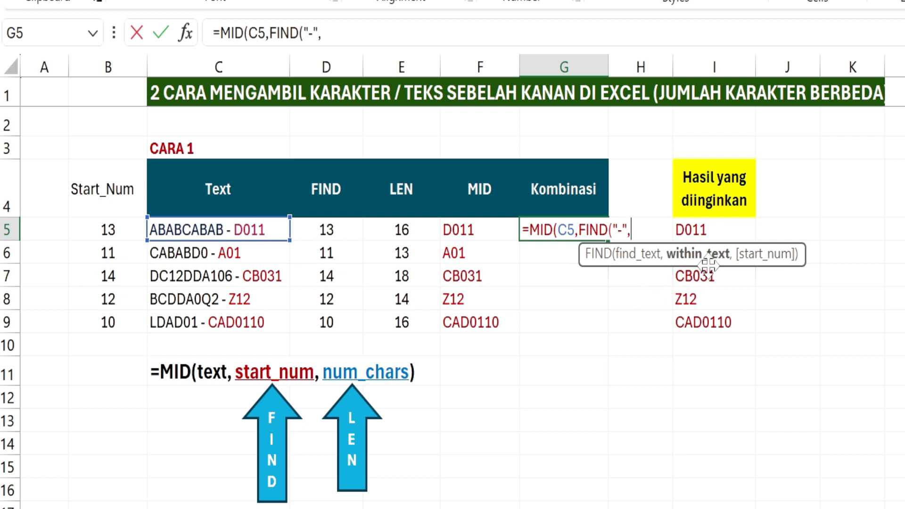
left_click(247, 231)
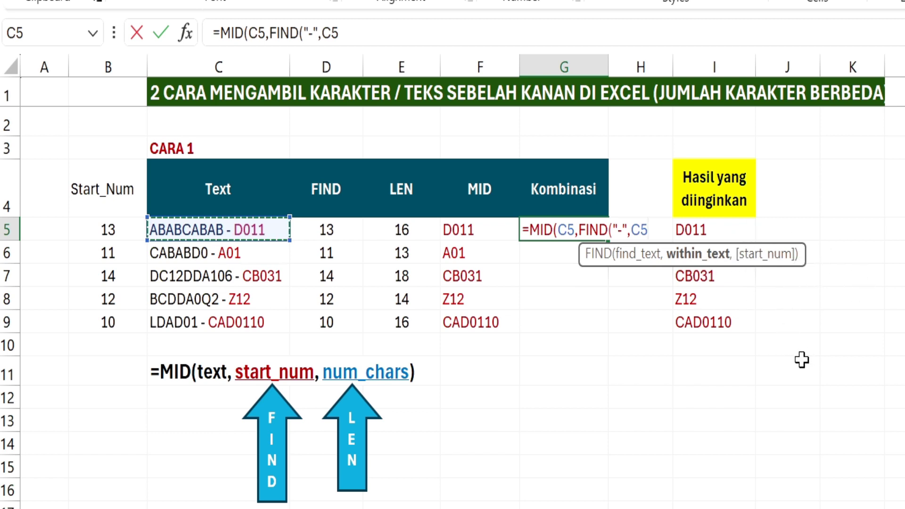
type(")+2")
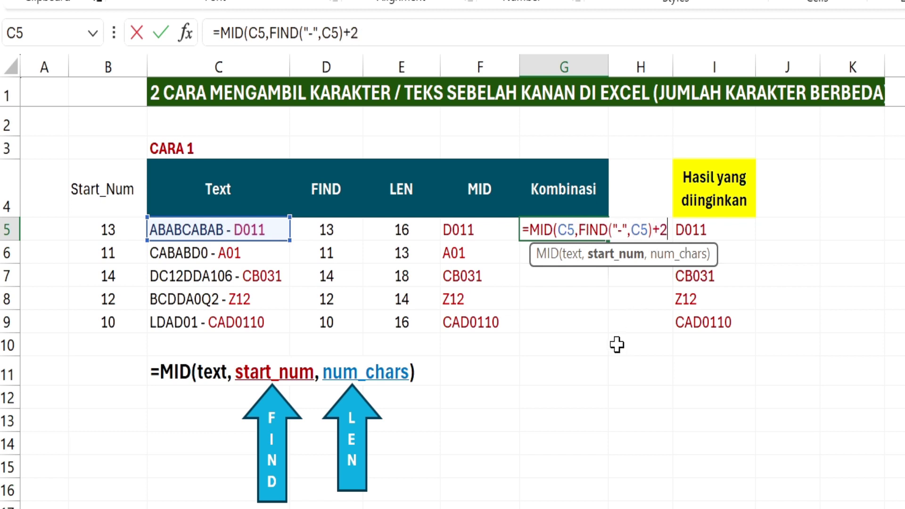
- Complete the G5 formula with LEN(C5) as num_chars, giving =MID(C5,FIND("-",C5)+2,LEN(C5))
type(",")
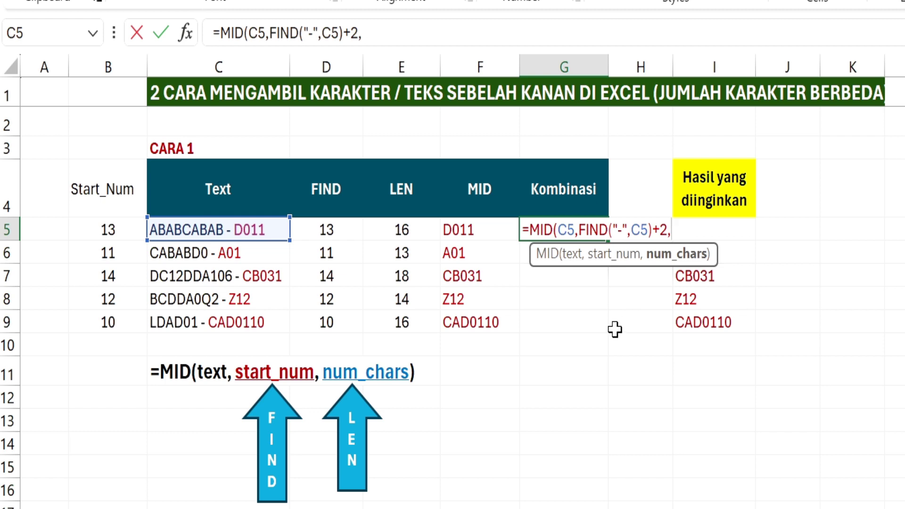
type("LEN")
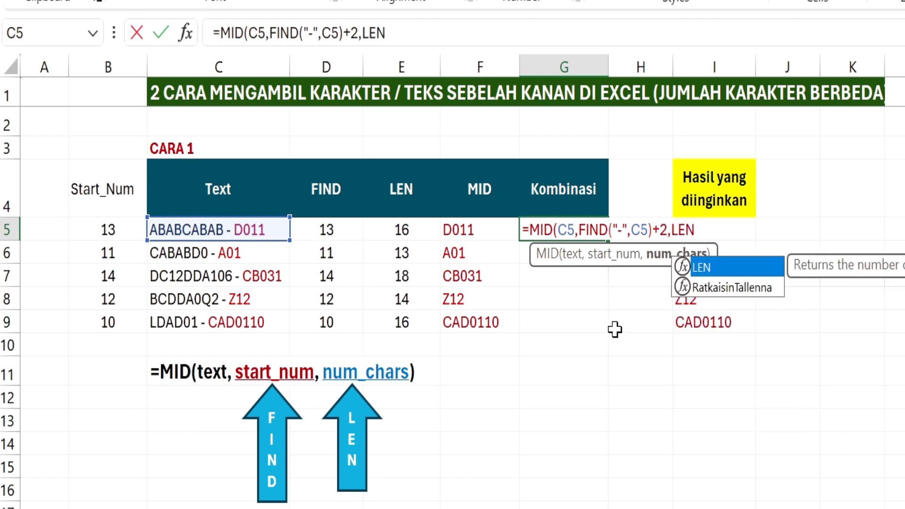
type("(")
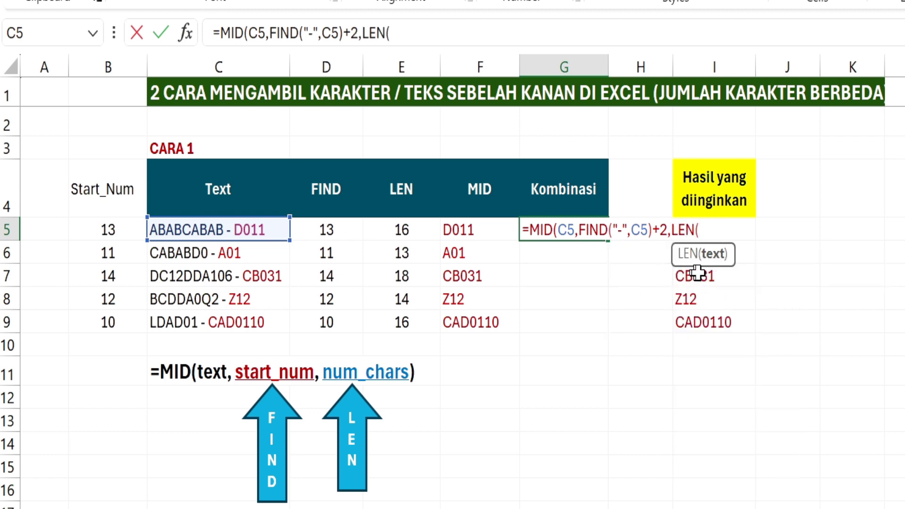
left_click(261, 230)
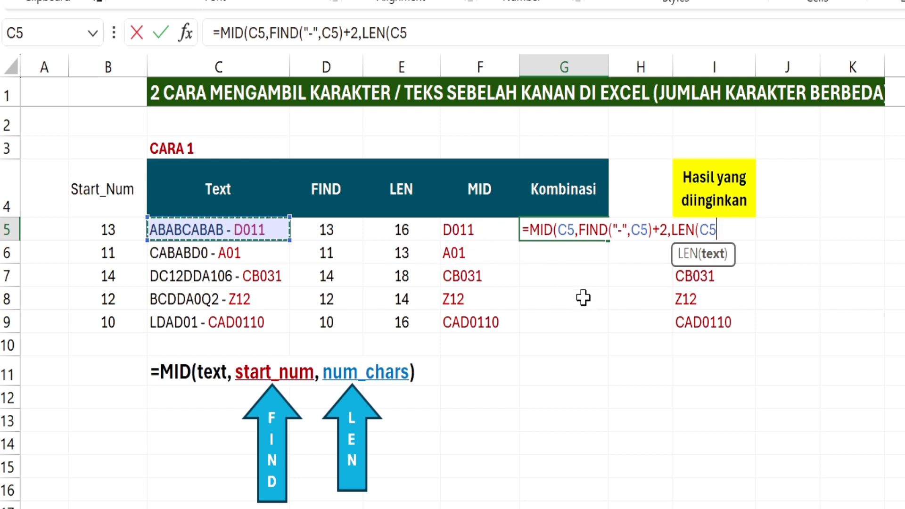
type(")")
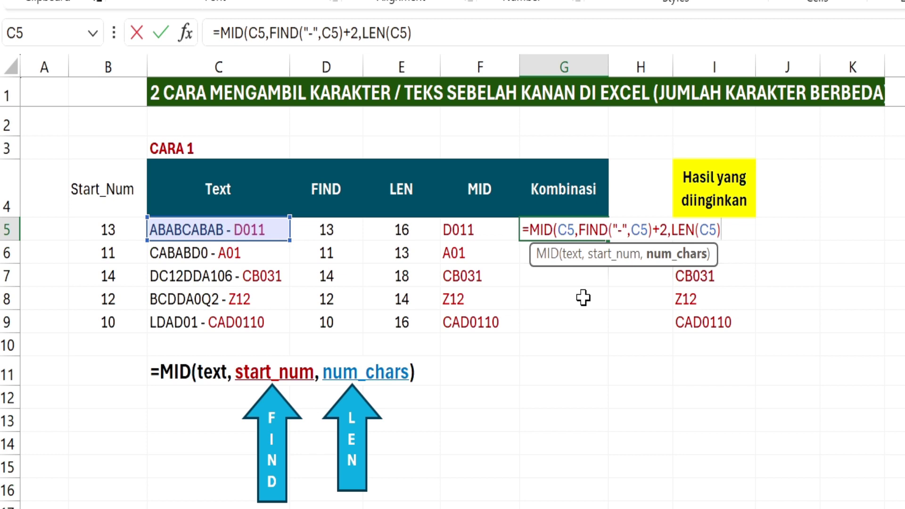
type(")")
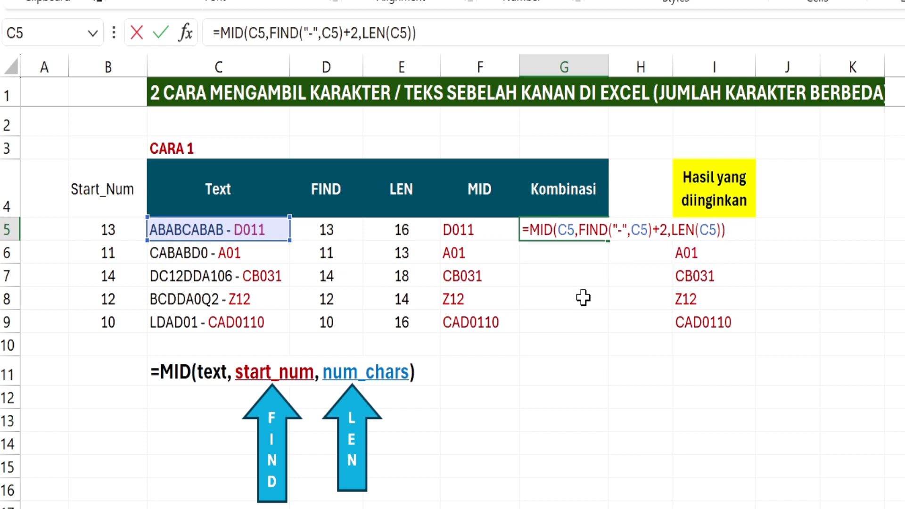
key("Return")
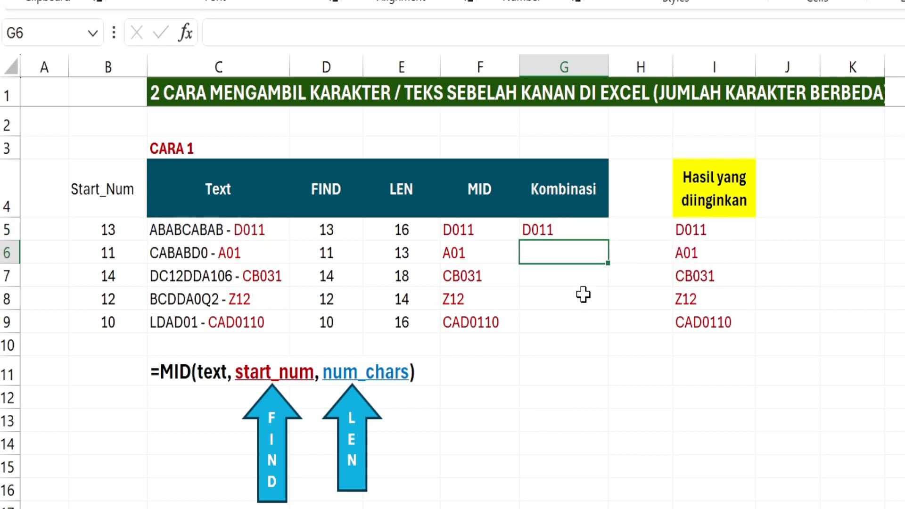
- Fill the combined formula from G5 down to G9 and compare G5 with the MID result in F5
left_click(580, 228)
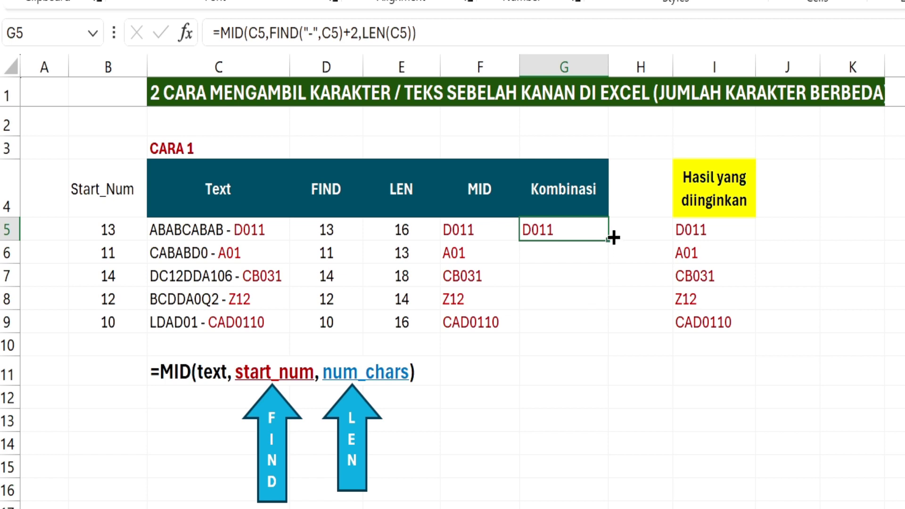
left_click_drag(614, 238, 607, 333)
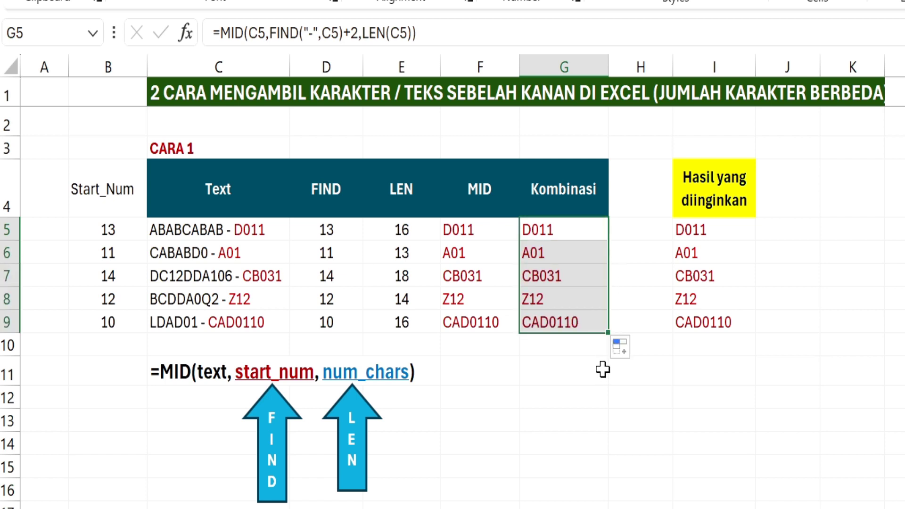
left_click(557, 228)
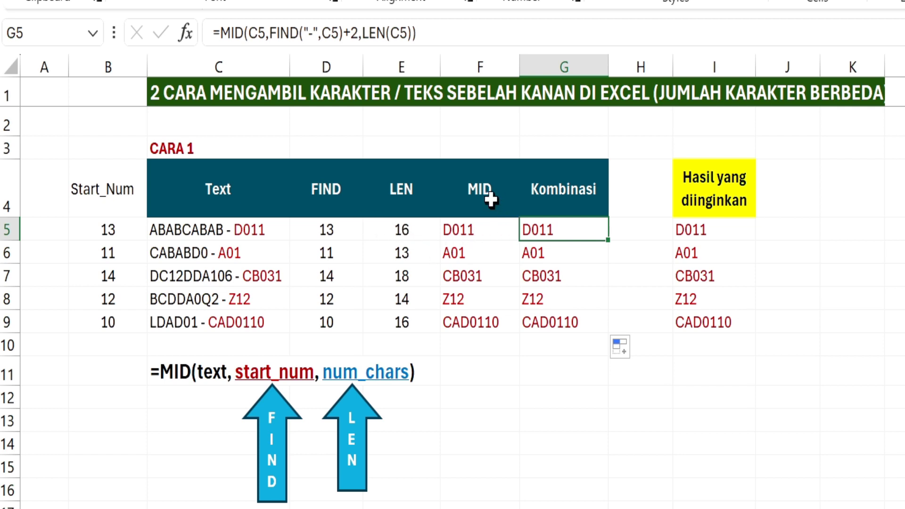
left_click(476, 233)
left_click(567, 230)
- Clear the FIND, LEN and MID helper cells D5:F9 and check column G against the desired results in column I
left_click_drag(329, 226, 470, 314)
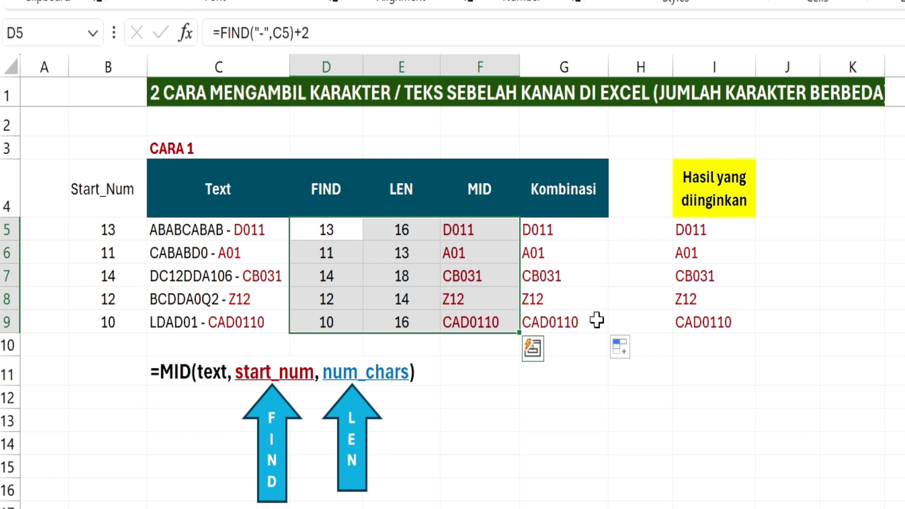
key("Delete")
left_click(717, 214)
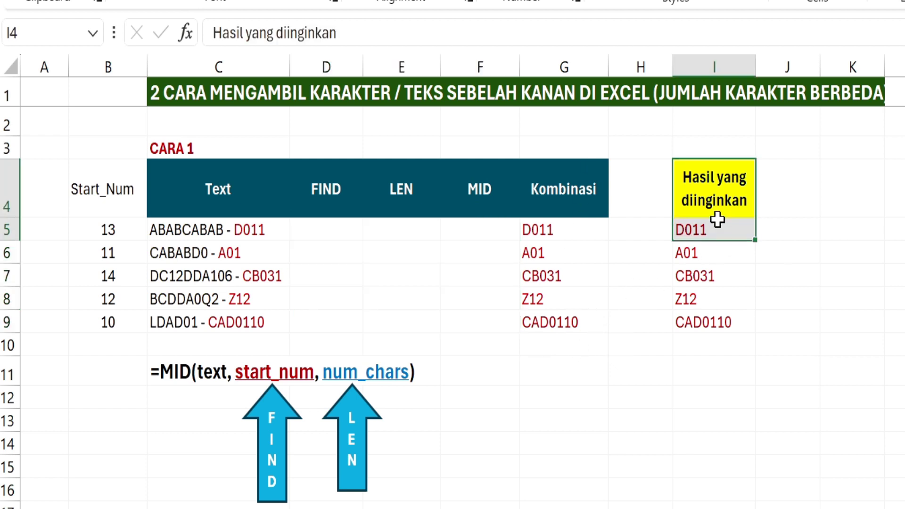
left_click(697, 235)
left_click(699, 254)
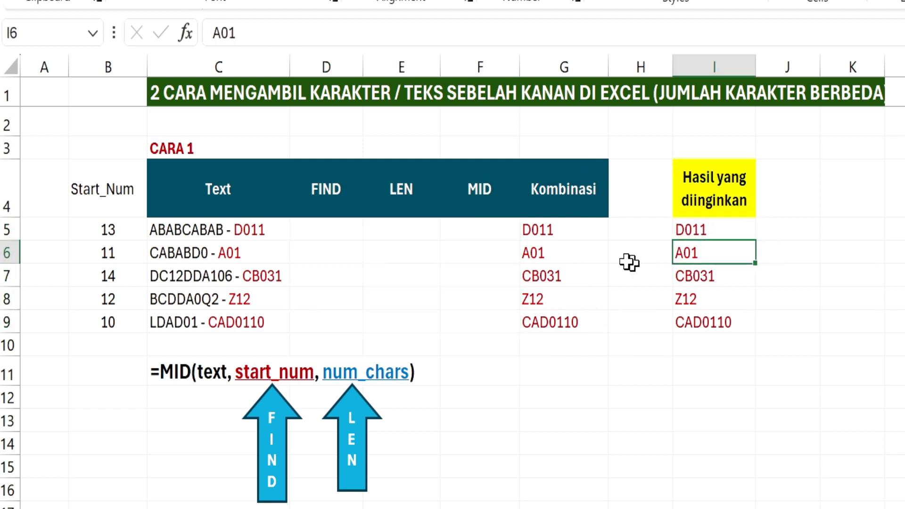
- Review the arguments of the combined MID, FIND and LEN formula in G5 without changing it
left_click(560, 231)
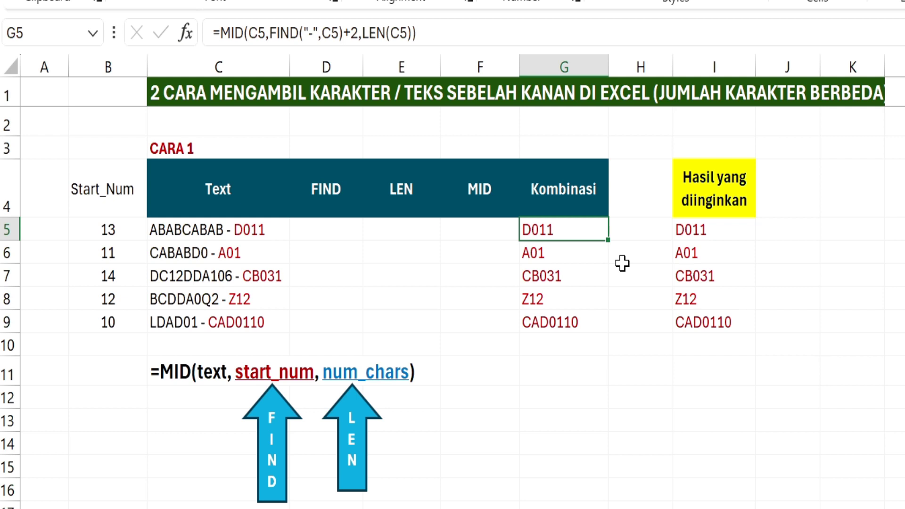
key("F2")
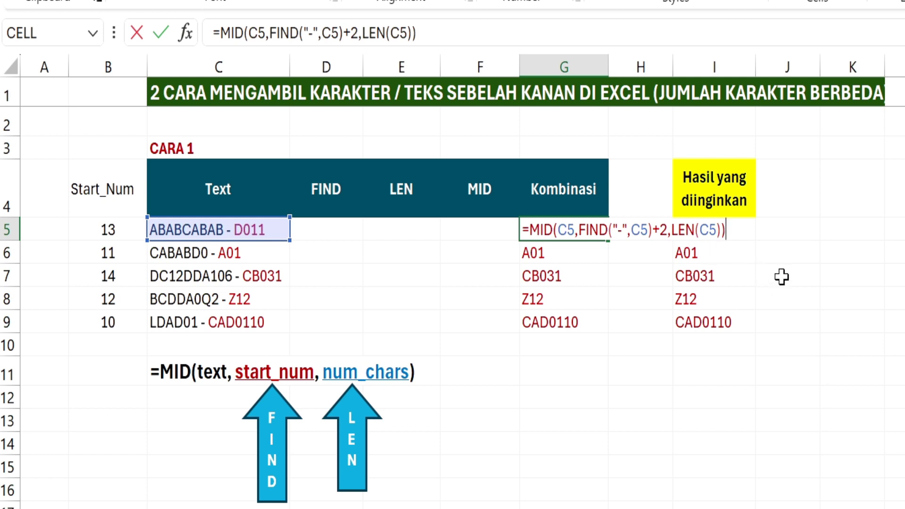
key("Return")
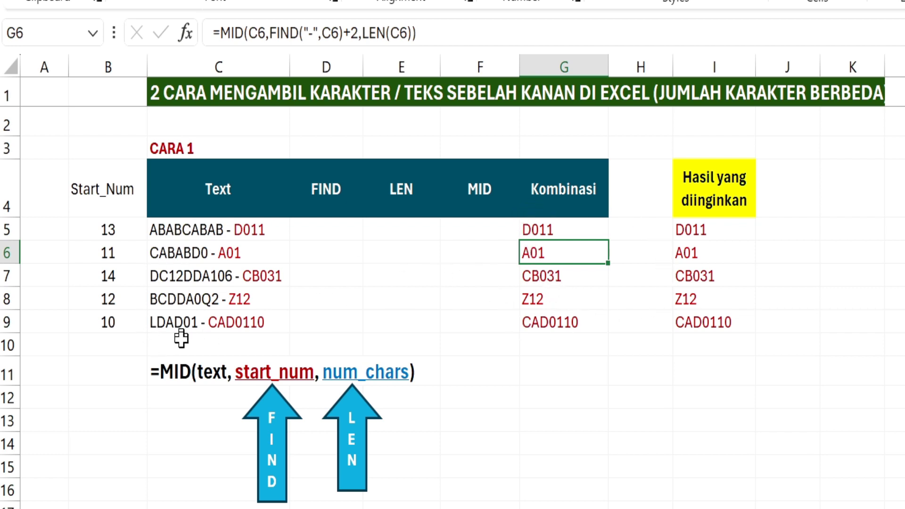
- Insert a new sheet row at row 10, directly below the last text entry
left_click(217, 350)
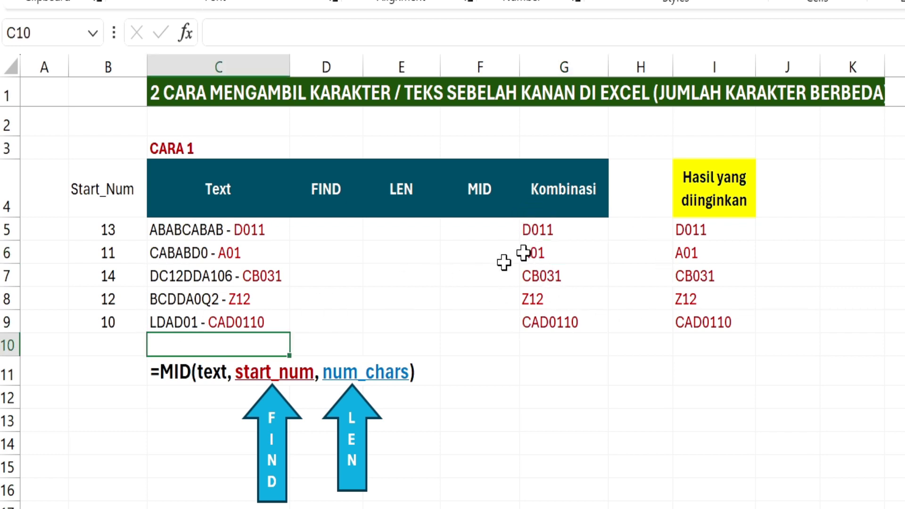
left_click(793, 0)
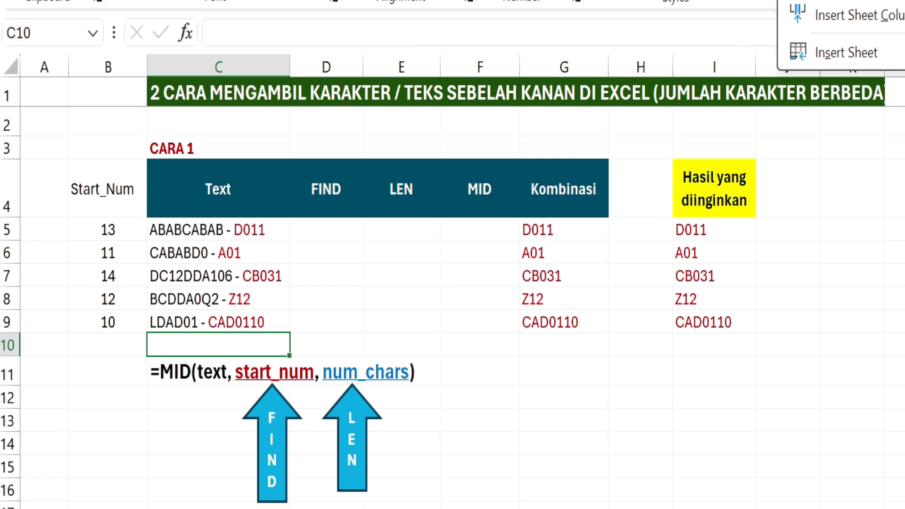
left_click(837, 0)
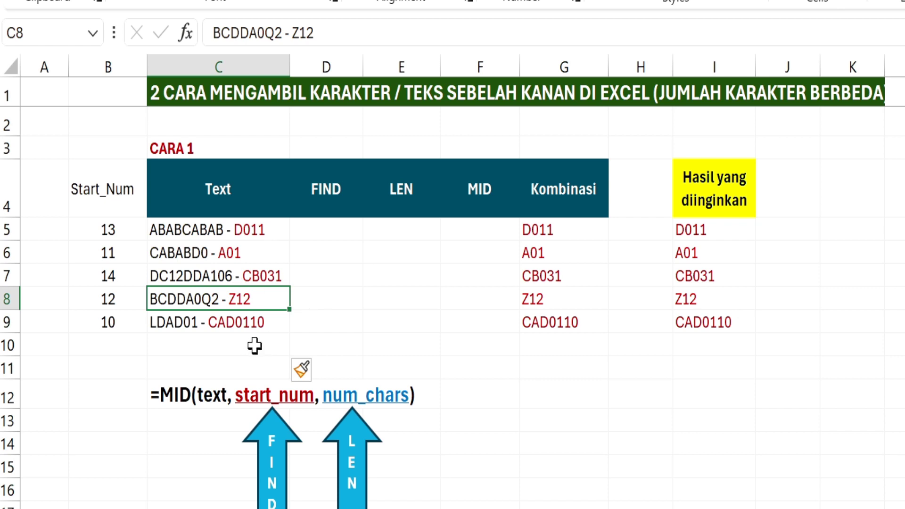
- Enter the sample text CABEB - DD0S1 in C10 and check the combined formula's result in G10
left_click(255, 346)
type("CABEB")
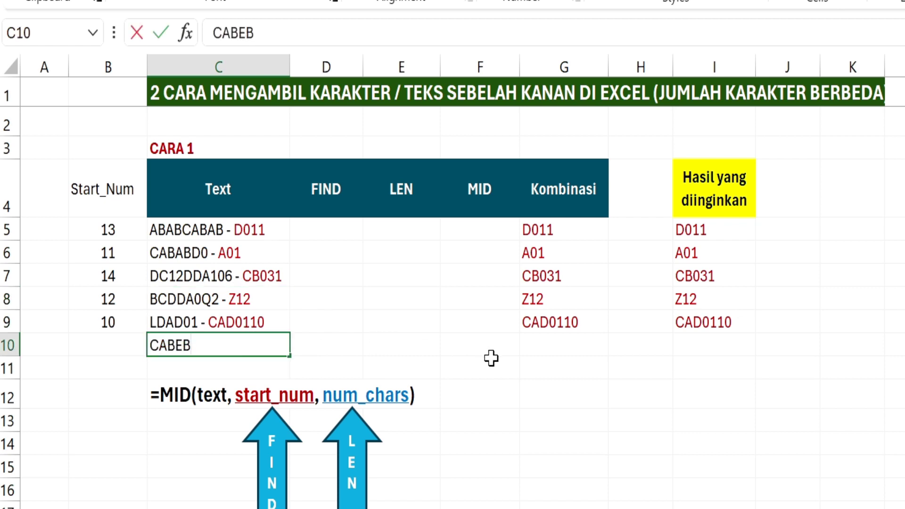
type(" - DD0")
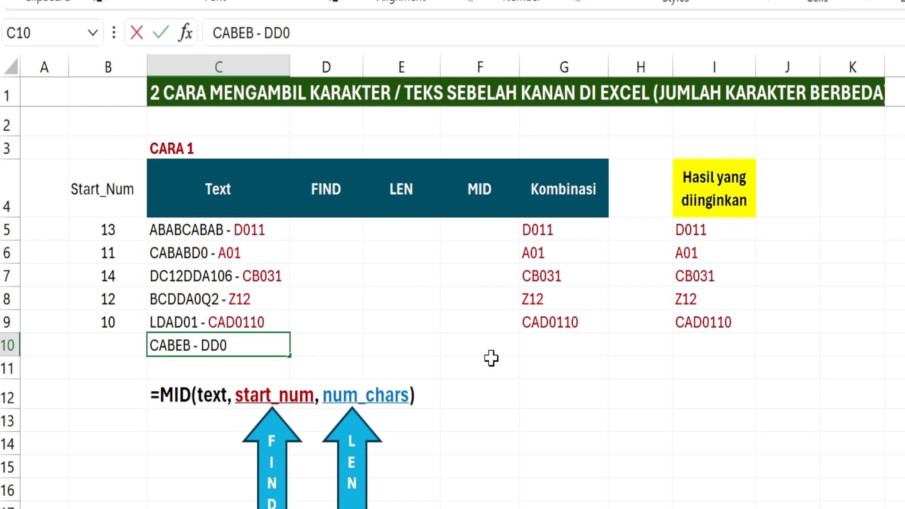
type("S1")
key("Return")
left_click(577, 346)
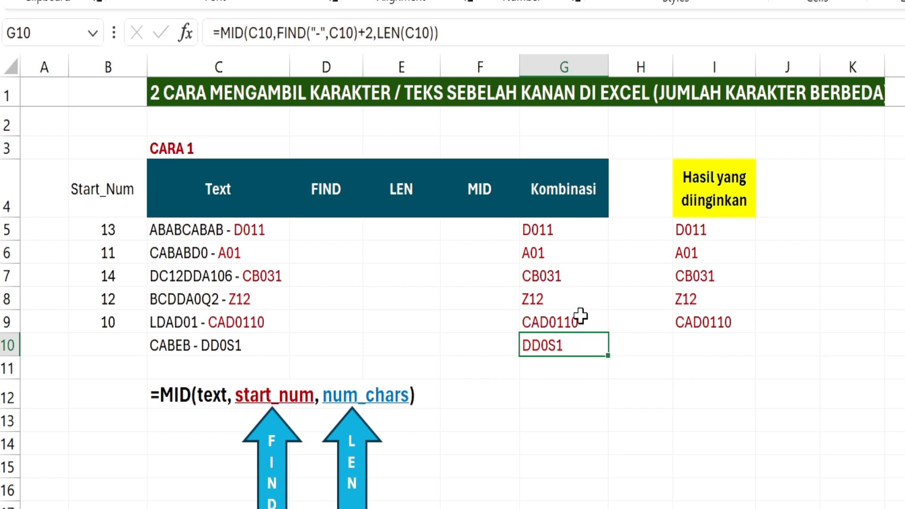
- Examine the CARA 2 table, looking at the Contoh Data entries in C26:C30 and the Hasil column
scroll(581, 316, "down", 3)
scroll(583, 317, "down", 4)
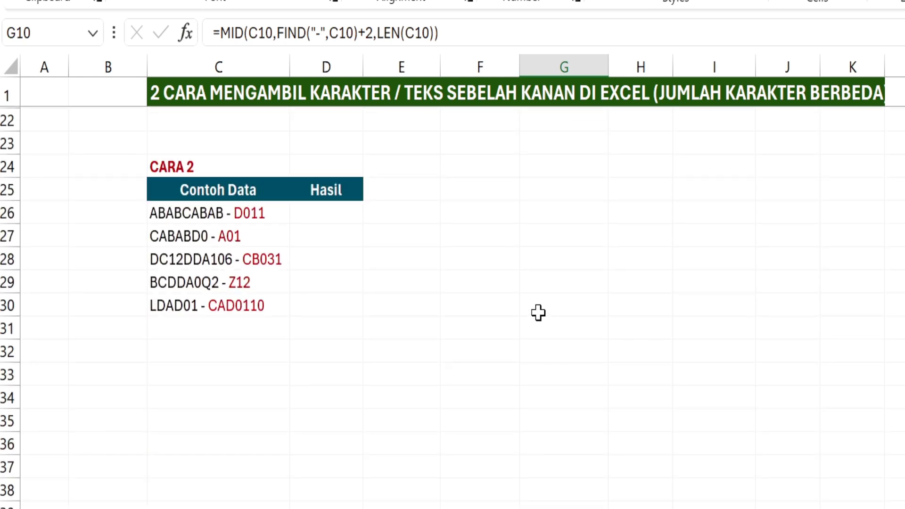
left_click(244, 249)
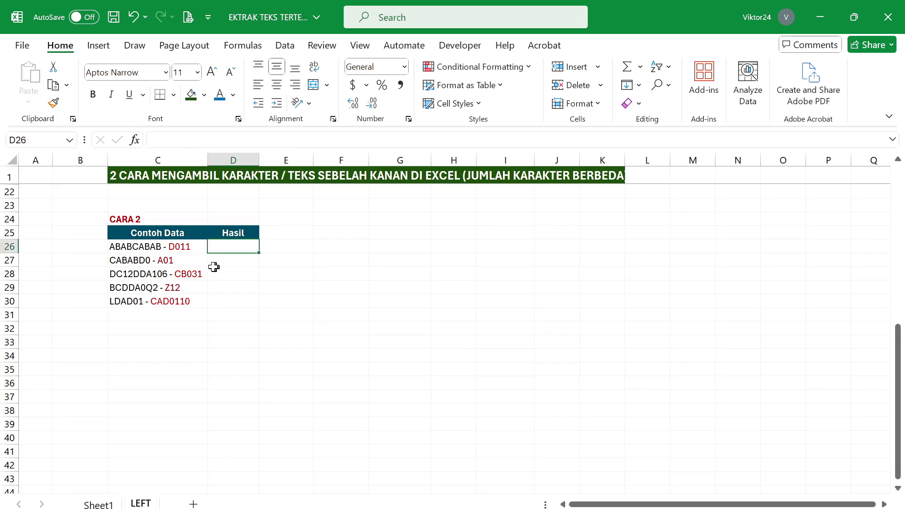
left_click(114, 246)
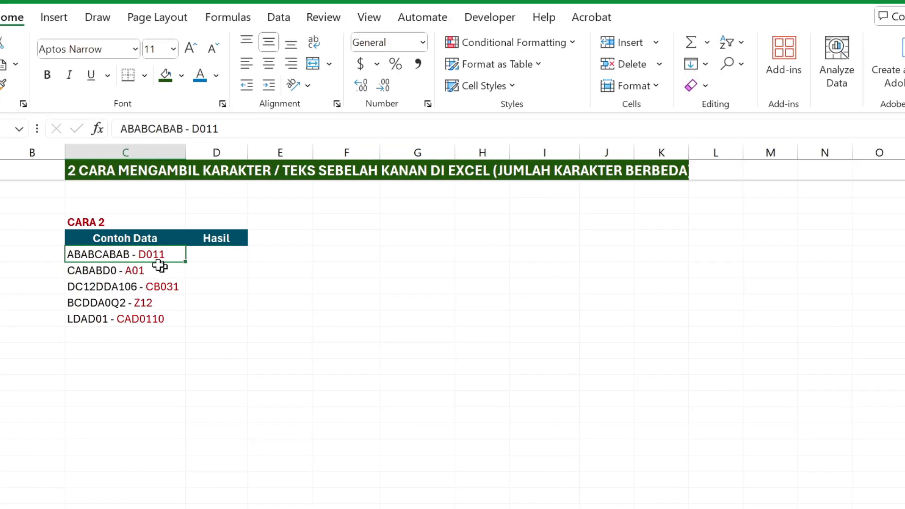
left_click(149, 274)
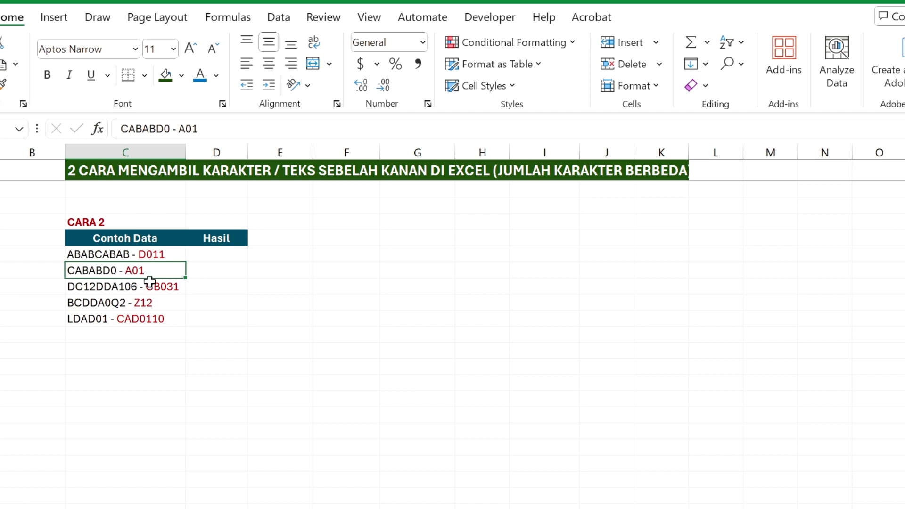
left_click(113, 322)
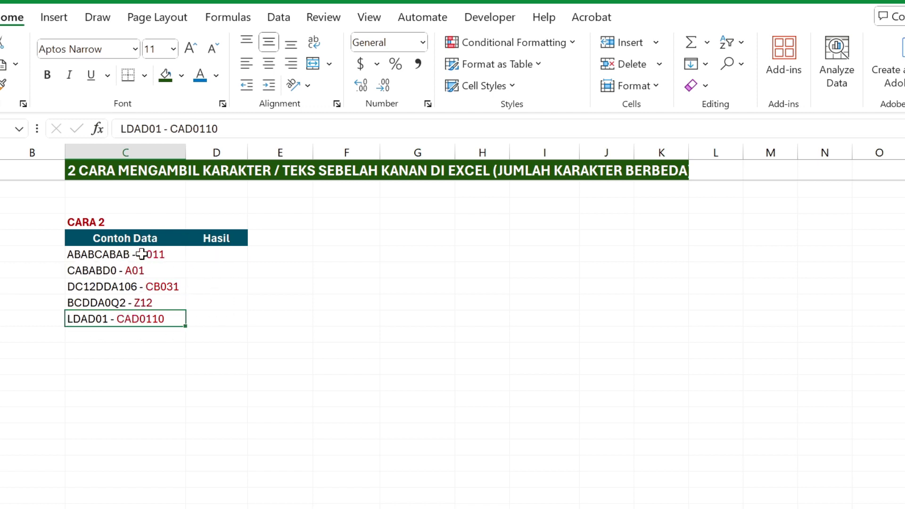
left_click(210, 260)
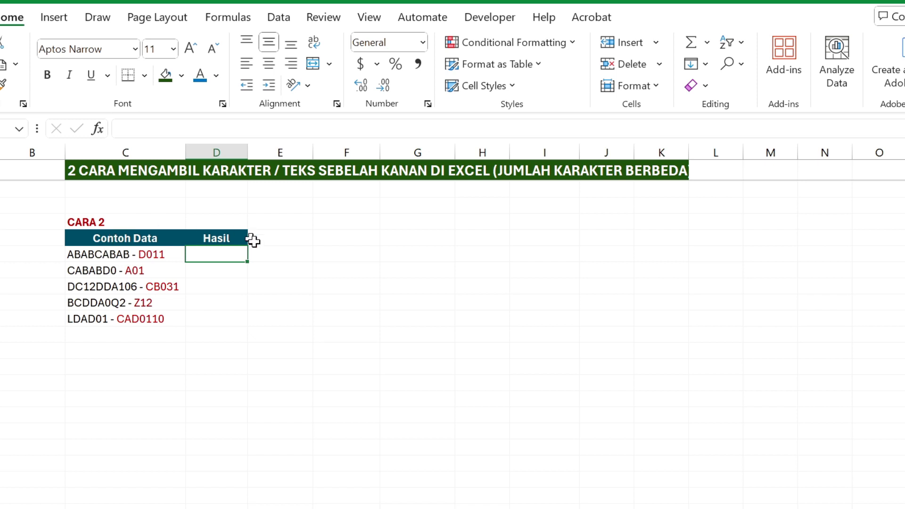
left_click(110, 336)
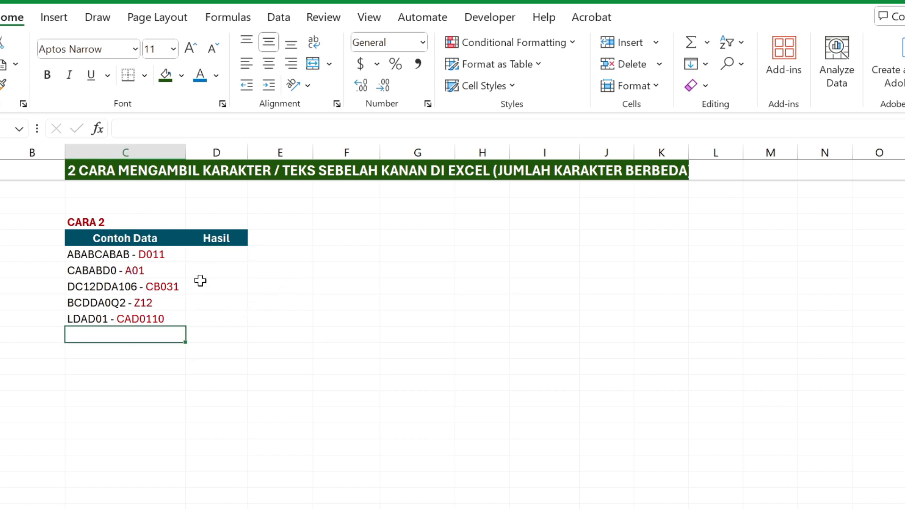
left_click(217, 255)
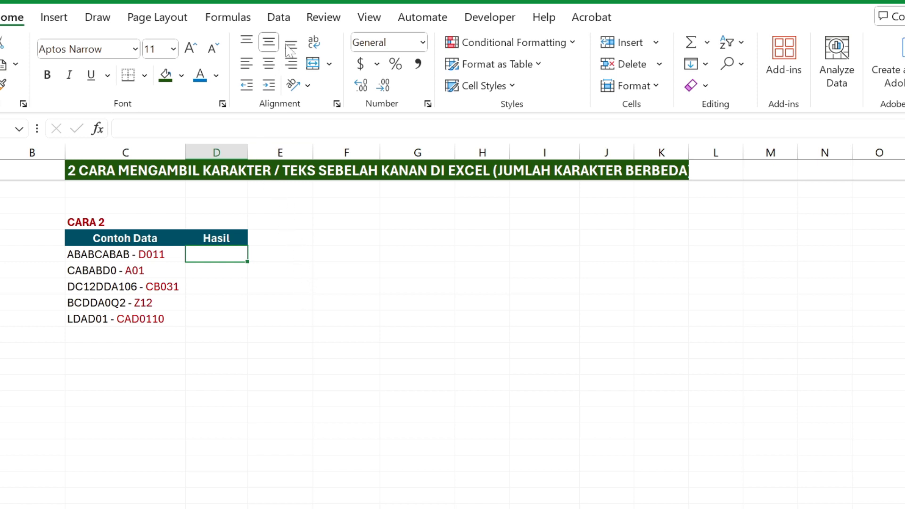
left_click(279, 18)
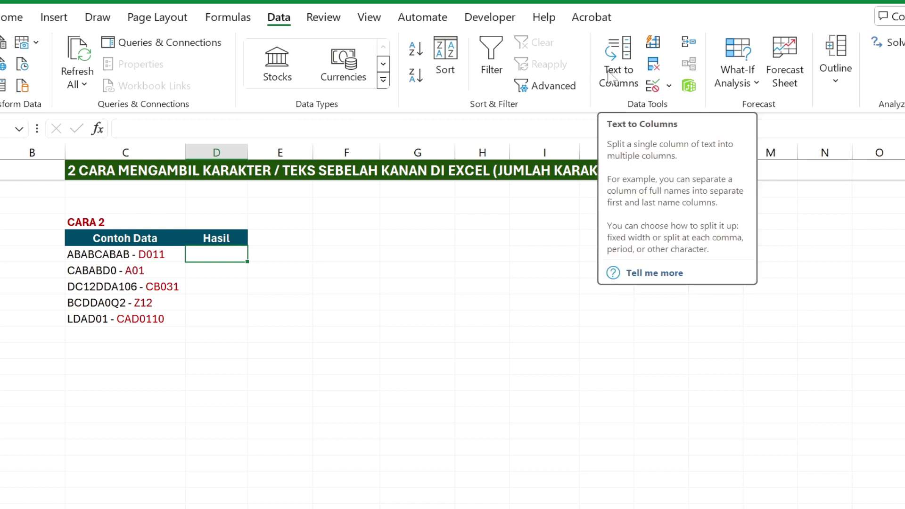
left_click(192, 302)
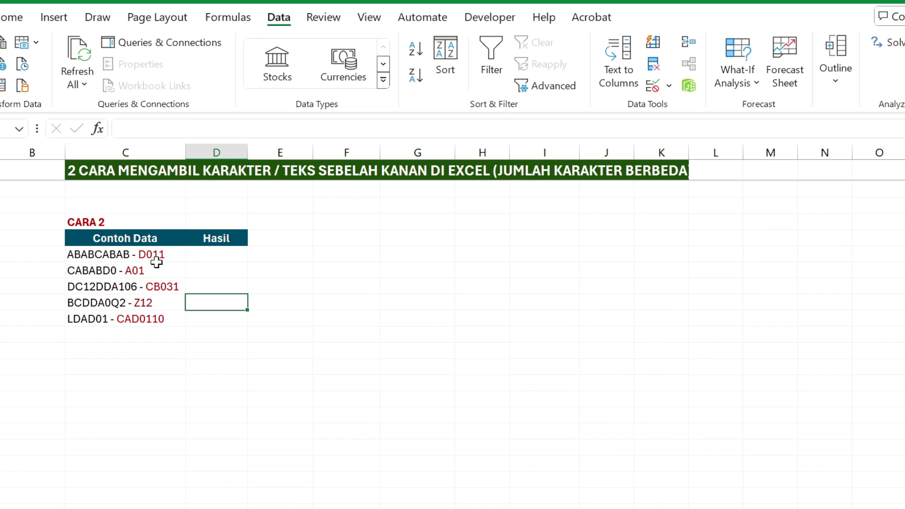
- Start Text to Columns on the Contoh Data entries C26:C30 as Delimited data and proceed to the delimiter settings
left_click_drag(158, 255, 161, 319)
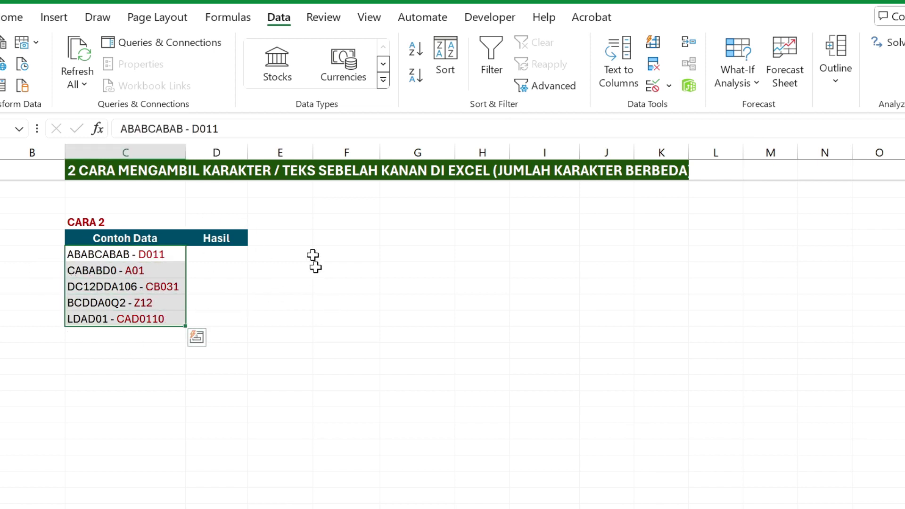
left_click(11, 19)
left_click(279, 19)
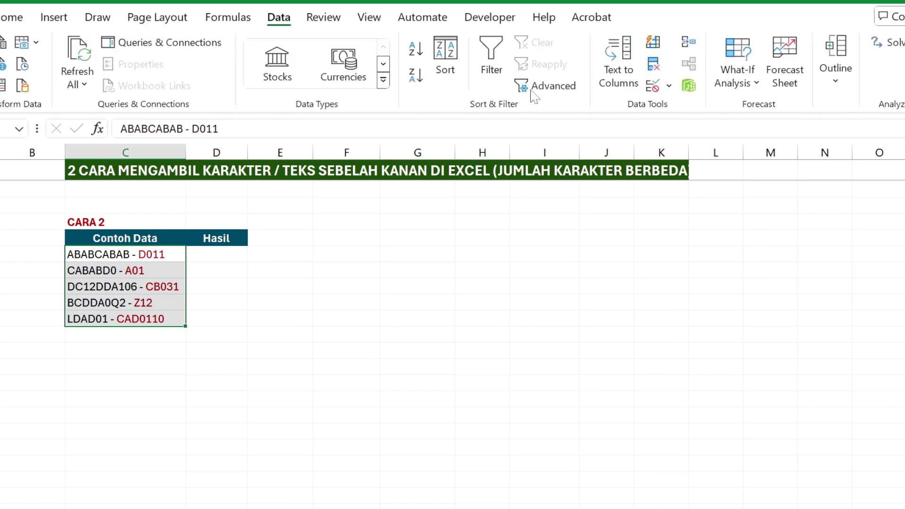
left_click(619, 76)
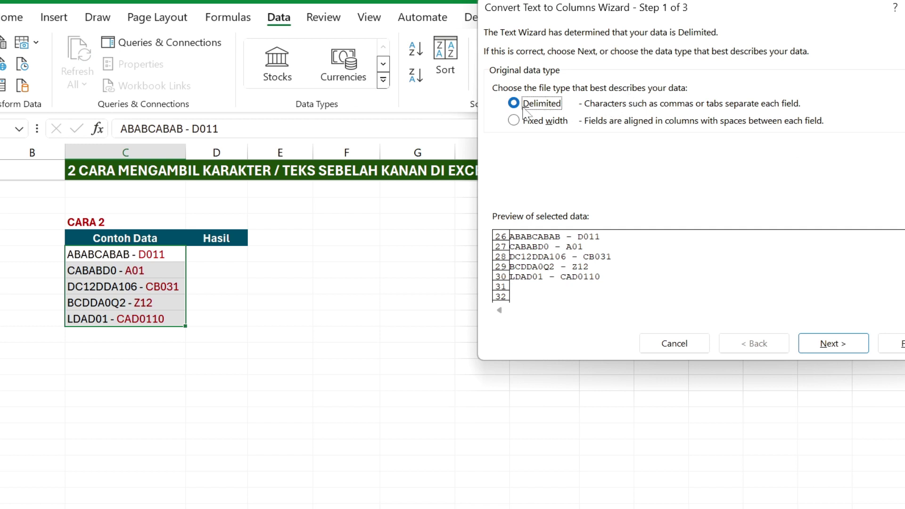
left_click_drag(660, 19, 427, 168)
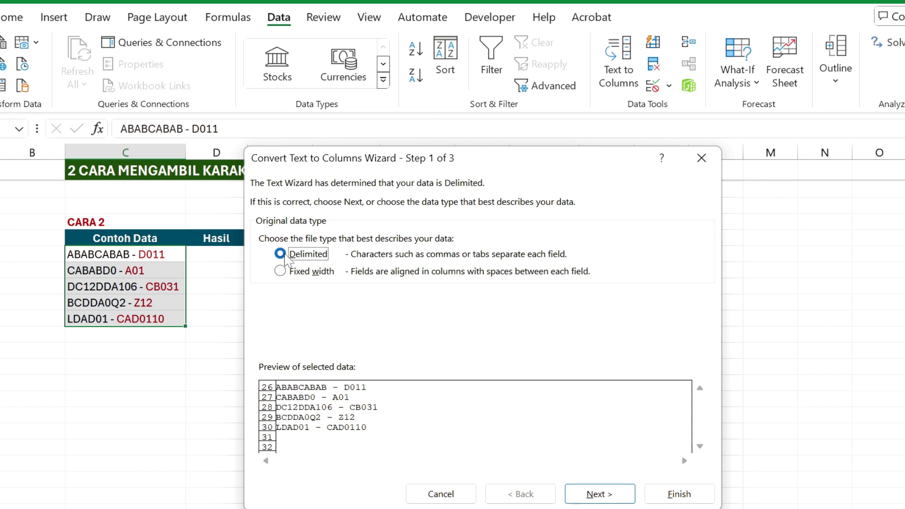
left_click(603, 500)
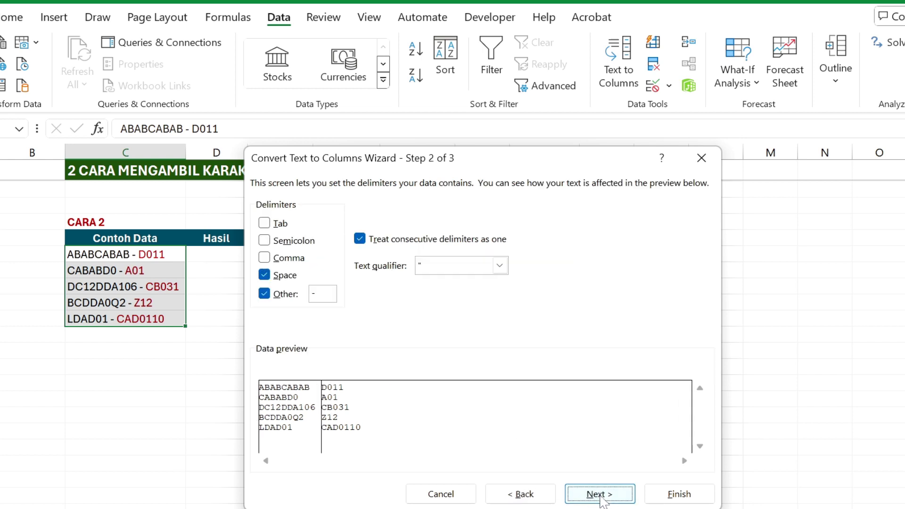
- Clear the preset hyphen, Space and Other delimiters and the consecutive-delimiter option, leaving only Tab enabled
left_click(324, 296)
key("BackSpace")
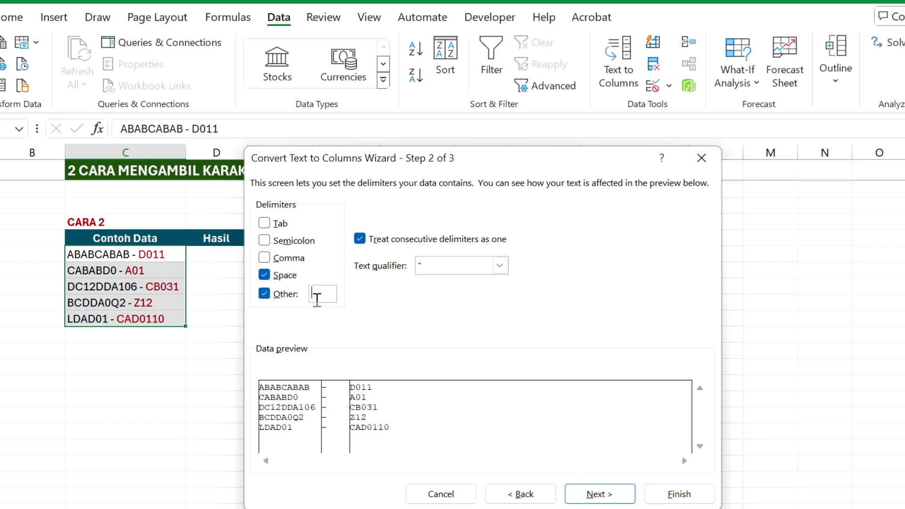
left_click(265, 224)
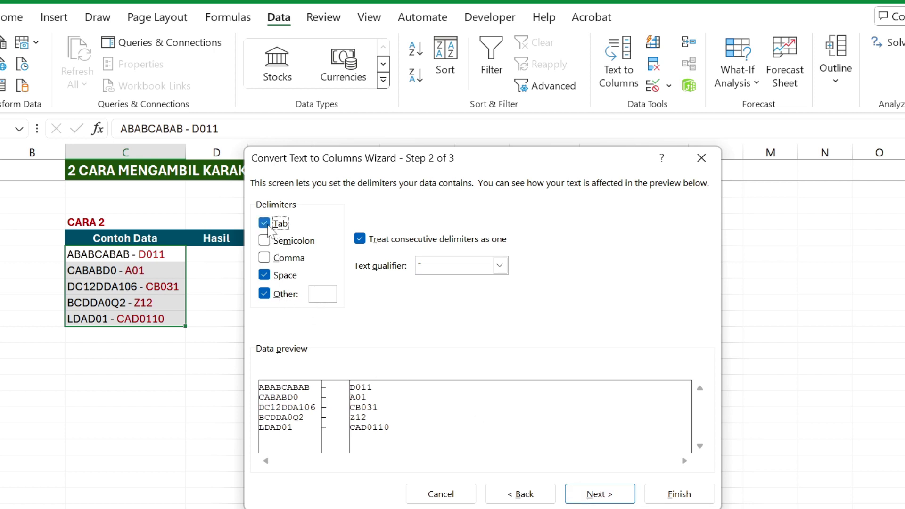
left_click(264, 275)
left_click(265, 294)
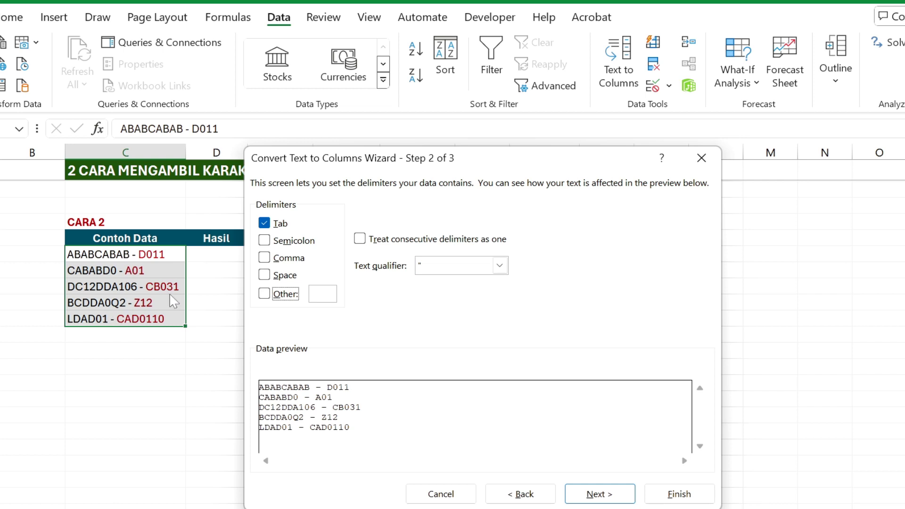
- Add the custom delimiter - and Space, treat consecutive delimiters as one, and finish splitting the data into the Hasil column
left_click(264, 295)
type("-")
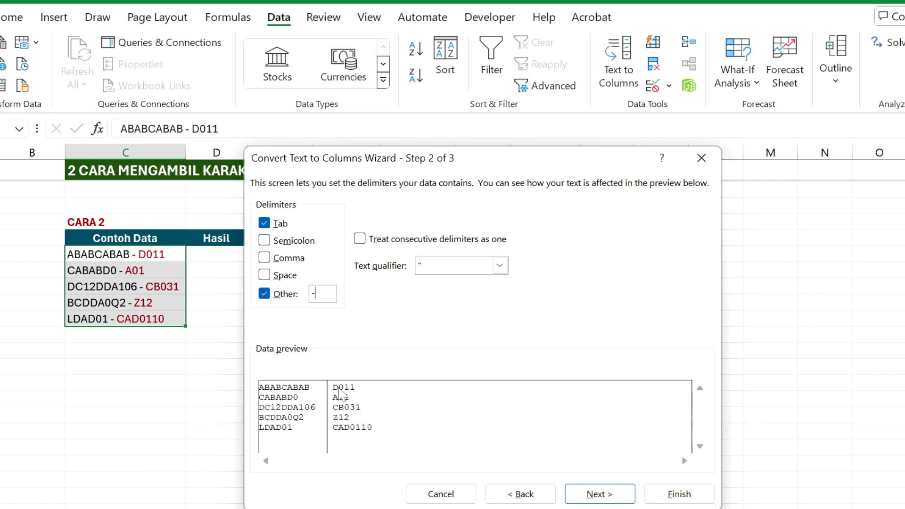
left_click(264, 277)
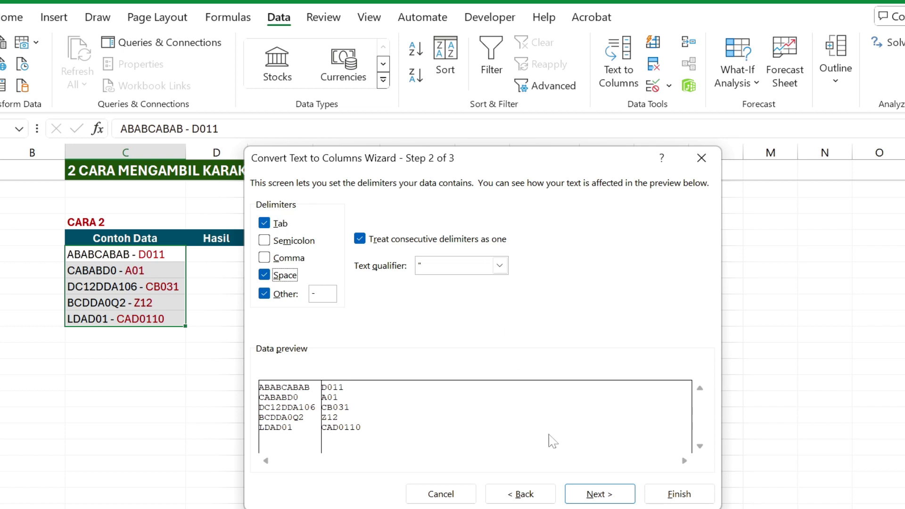
left_click(600, 495)
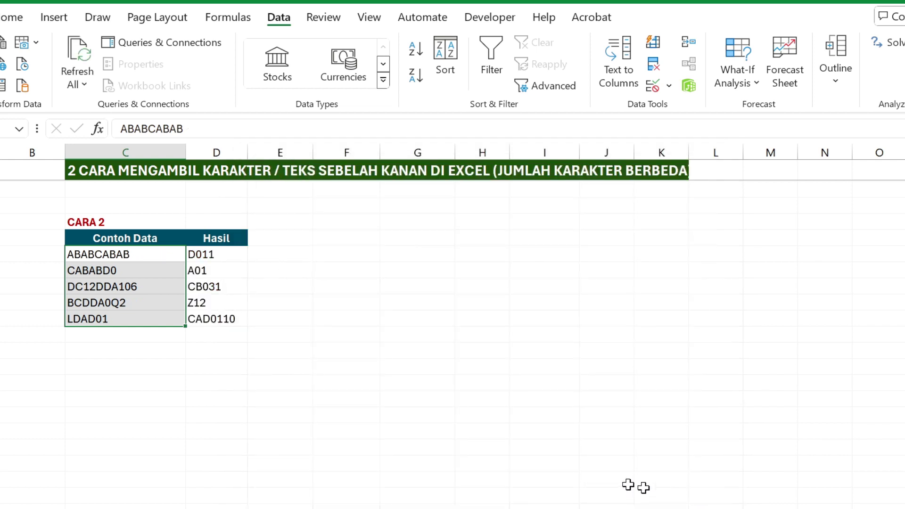
- Examine the split entries in the Contoh Data and Hasil columns of the CARA 2 table
left_click(230, 257)
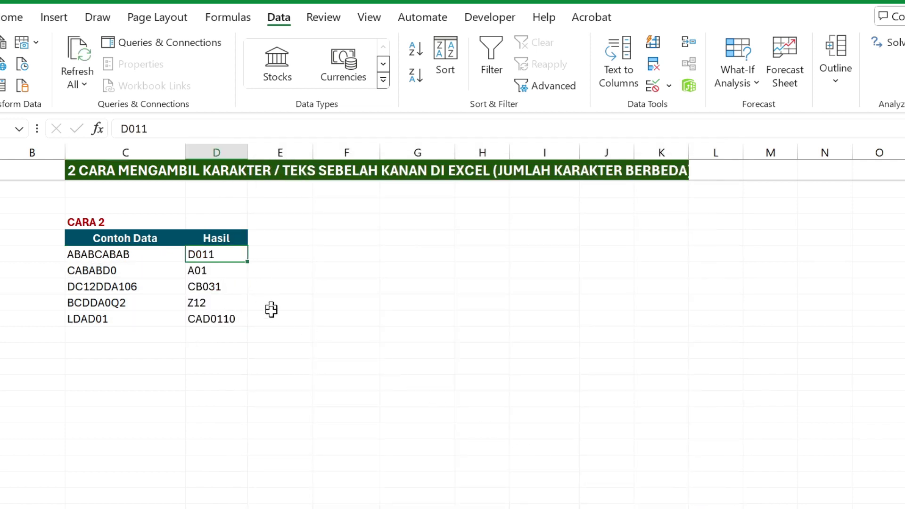
left_click(118, 257)
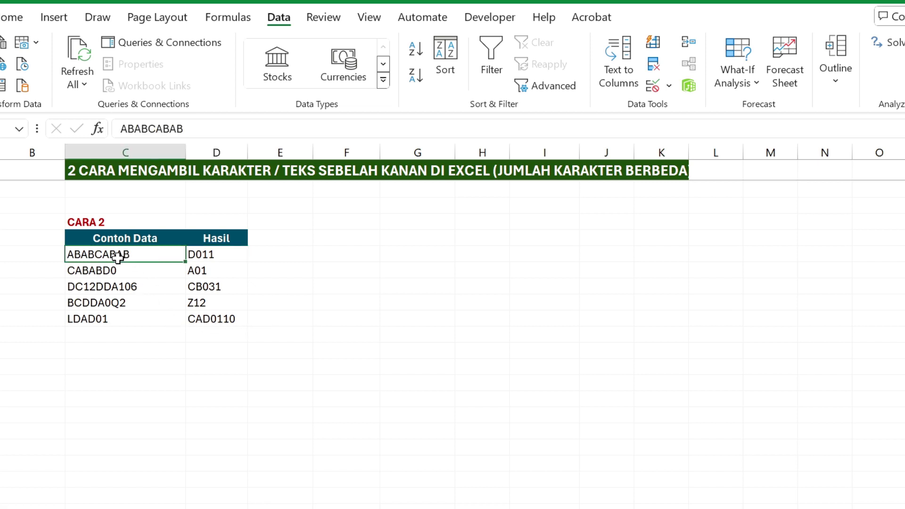
left_click(206, 260)
scroll(248, 312, "up", 1)
scroll(248, 312, "up", 1)
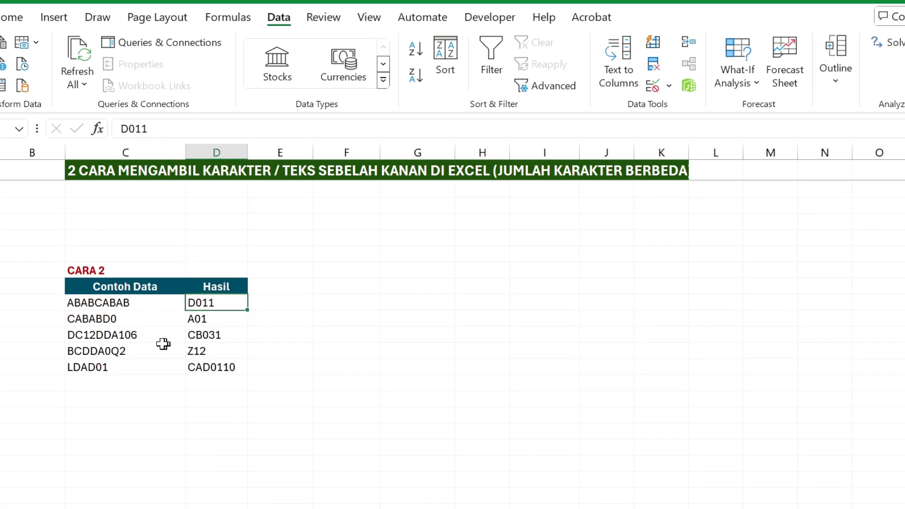
left_click(141, 306)
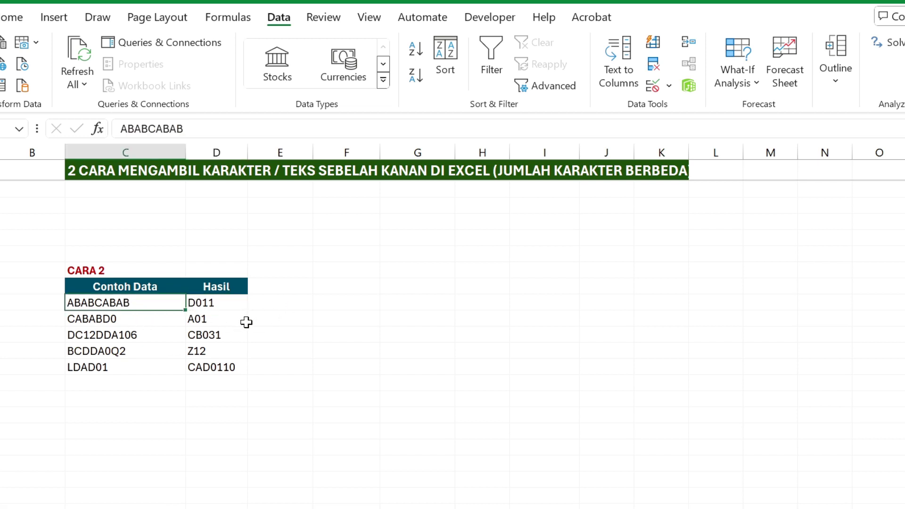
scroll(247, 323, "up", 3)
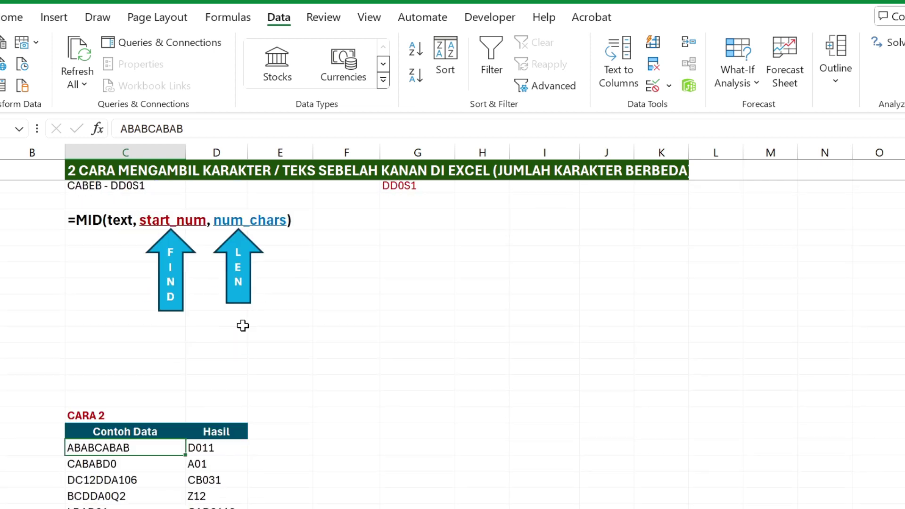
scroll(243, 326, "down", 2)
scroll(235, 383, "down", 3)
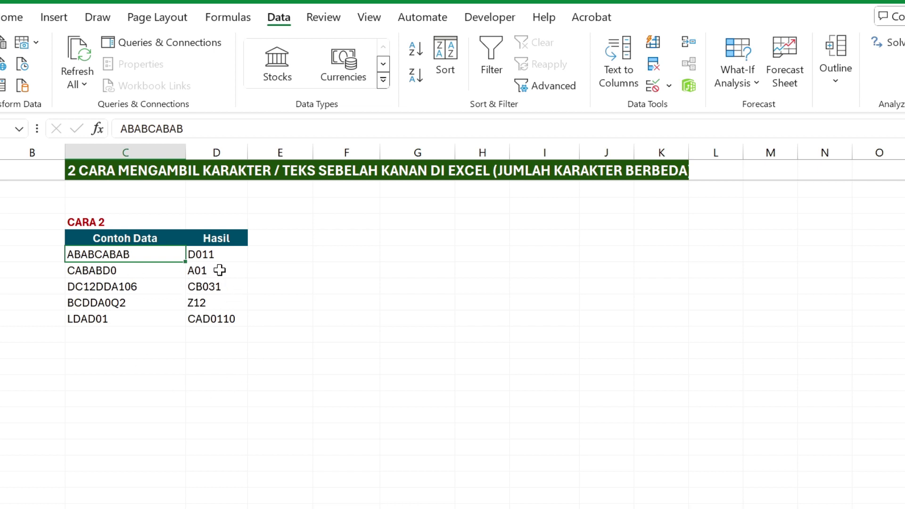
- Copy the original texts C5:C9 from the CARA 1 table over the Contoh Data entries in C26:C30
scroll(220, 270, "up", 7)
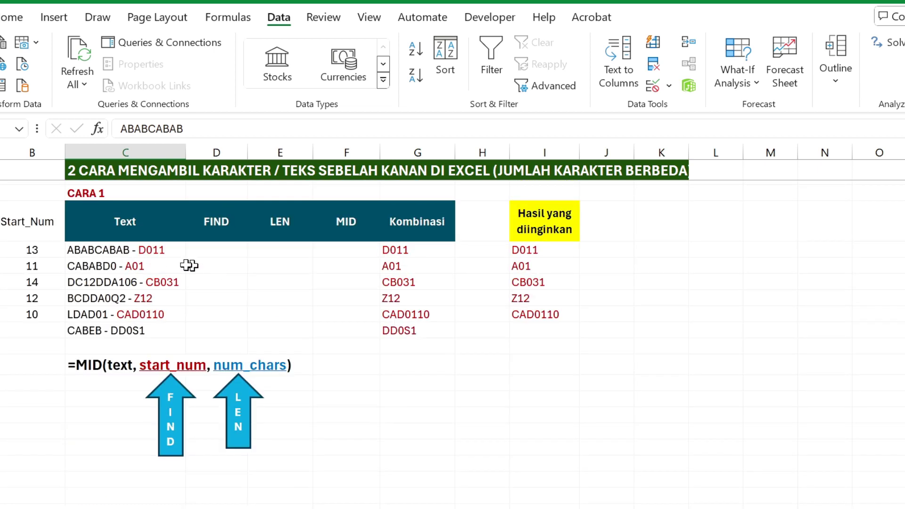
left_click_drag(168, 255, 161, 329)
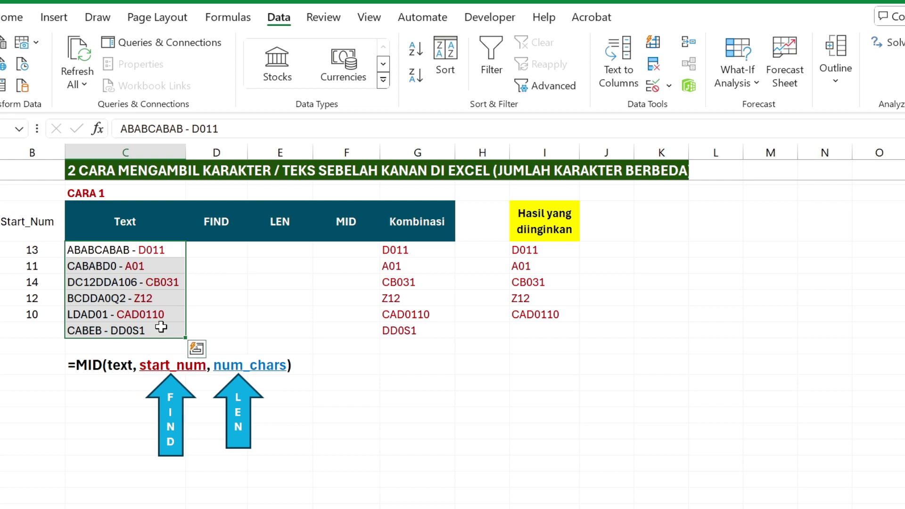
left_click(174, 277)
left_click_drag(163, 251, 163, 314)
key("ctrl+c")
scroll(173, 316, "down", 2)
scroll(172, 315, "down", 4)
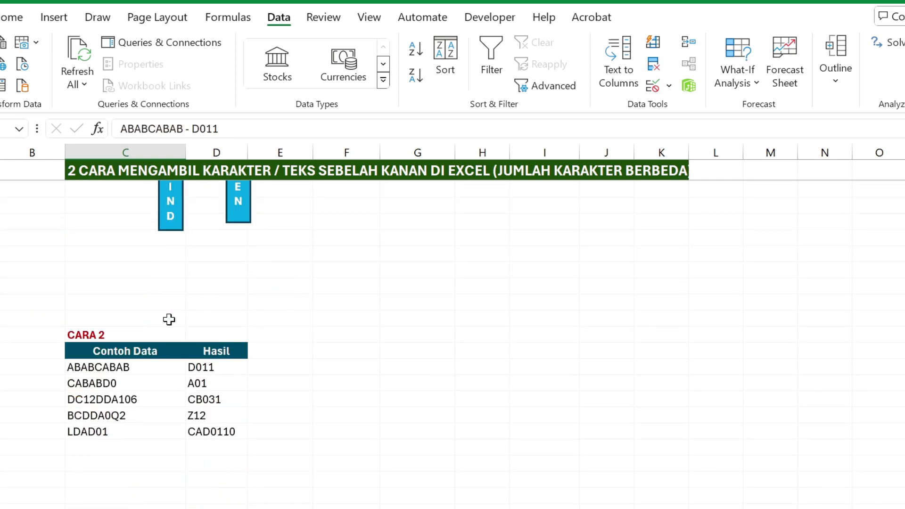
left_click(137, 313)
left_click(138, 303)
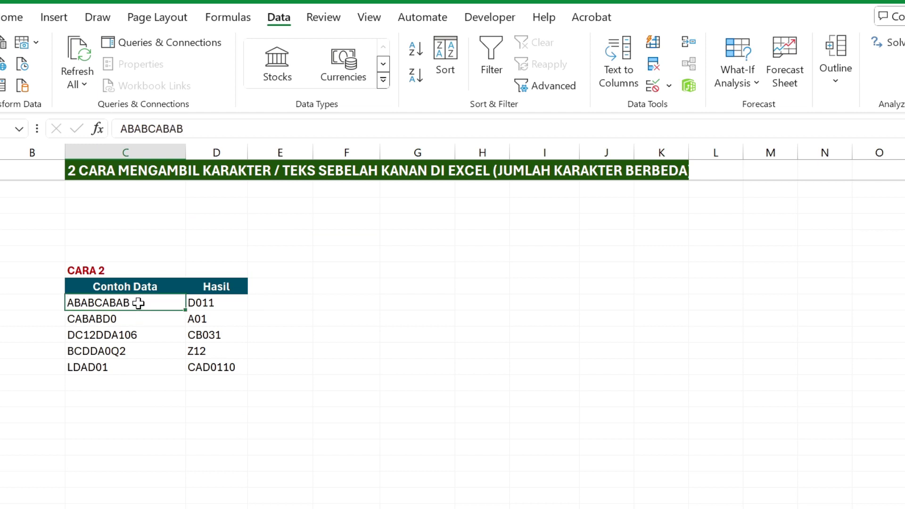
key("ctrl+v")
- Compare the Hasil entry in D26 with the combined MID, FIND and LEN formula in G5 of the CARA 1 table
left_click(210, 305)
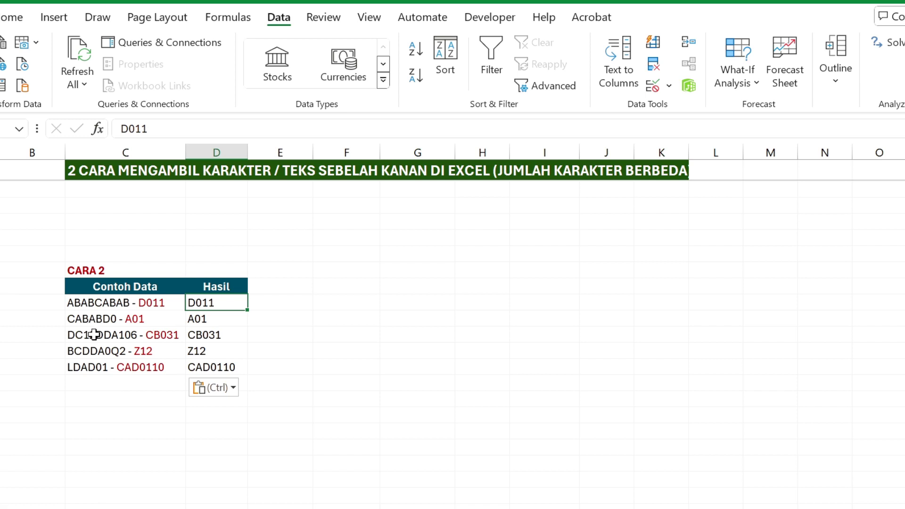
scroll(94, 335, "up", 1)
scroll(94, 335, "up", 5)
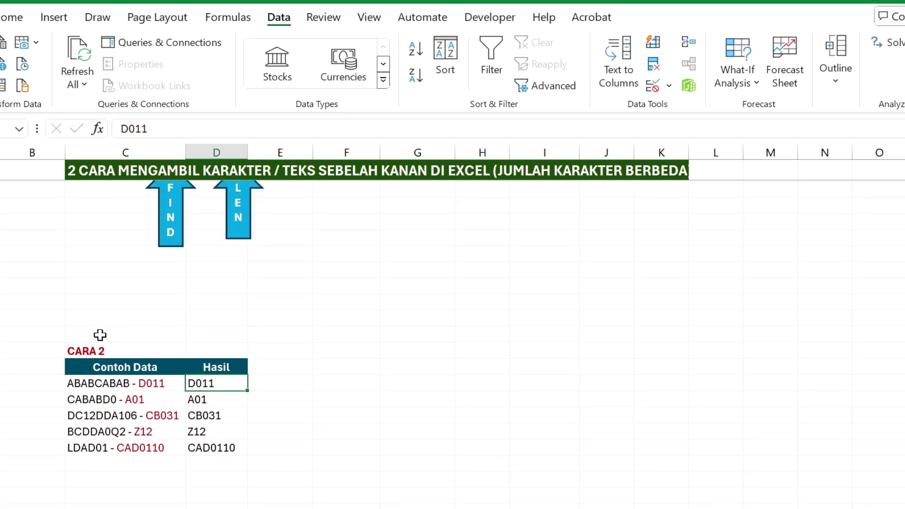
scroll(352, 366, "up", 1)
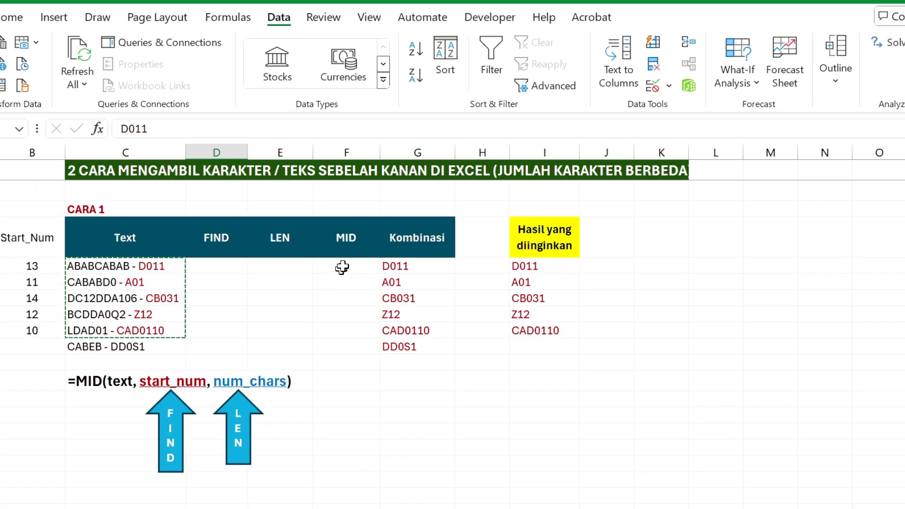
left_click(419, 272)
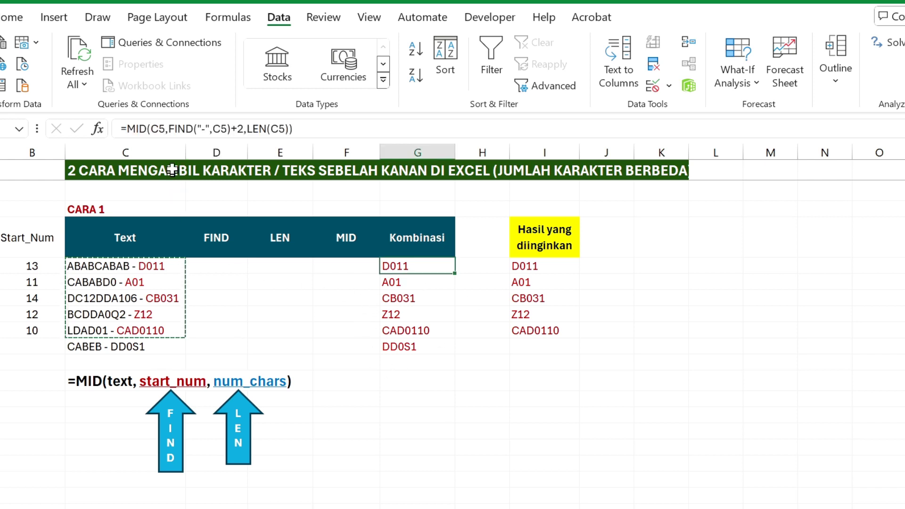